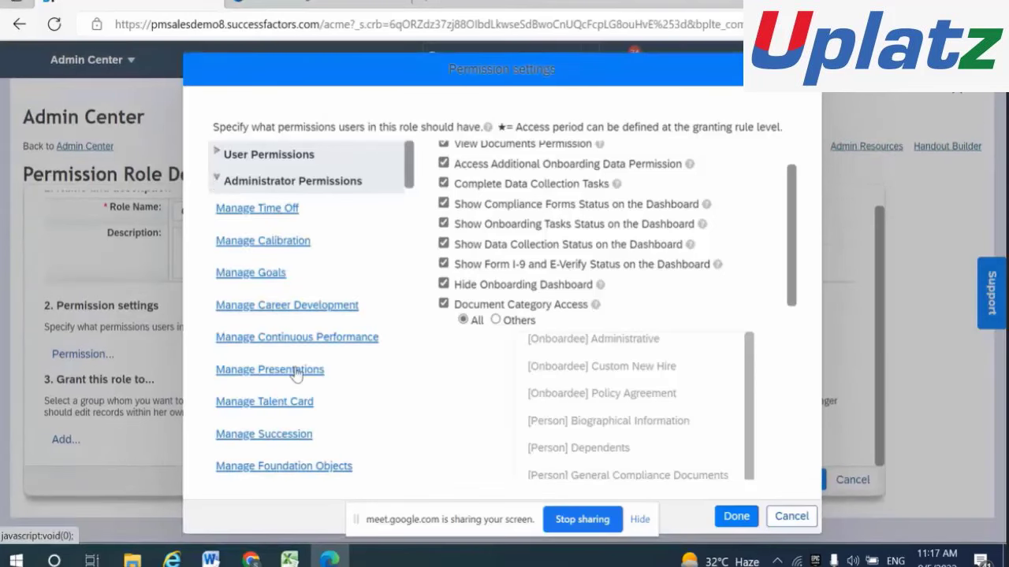
# Examine the available Administrator Permissions categories and the options under Manage User.
pyautogui.scroll(-3, 296, 373)
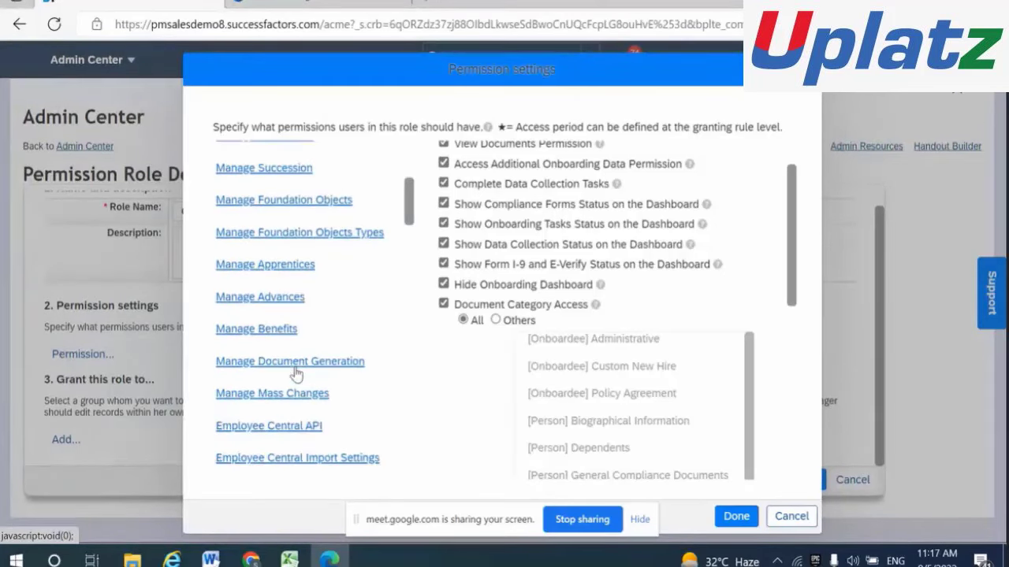
pyautogui.scroll(-3, 296, 374)
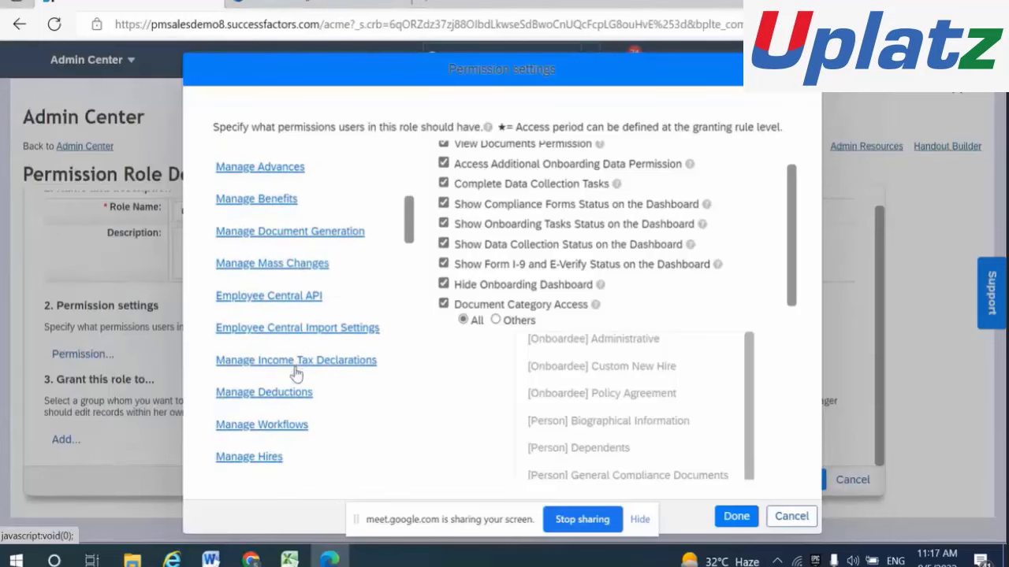
pyautogui.scroll(-3, 296, 373)
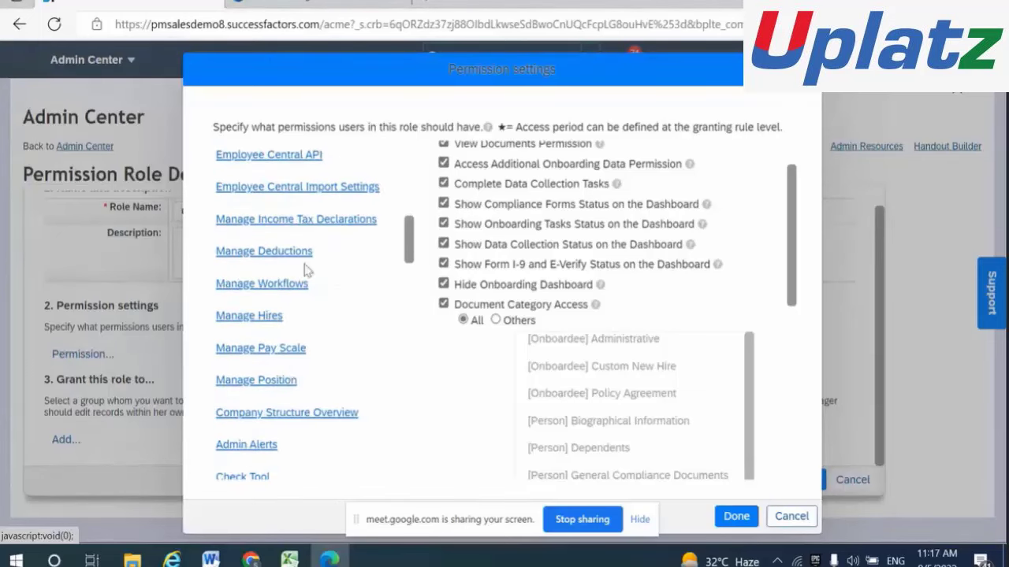
pyautogui.scroll(-3, 299, 335)
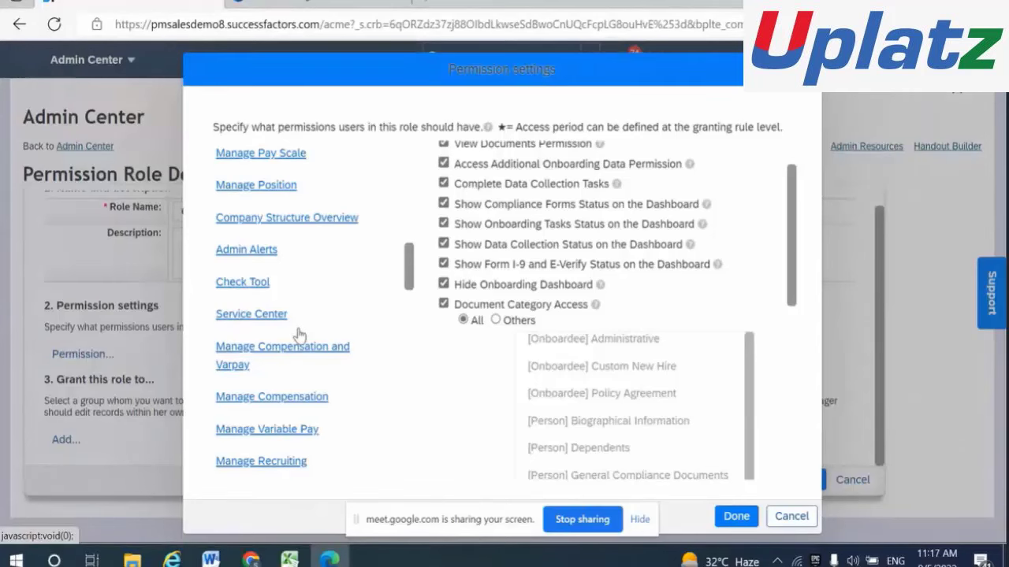
pyautogui.scroll(-5, 299, 335)
pyautogui.scroll(-1, 299, 335)
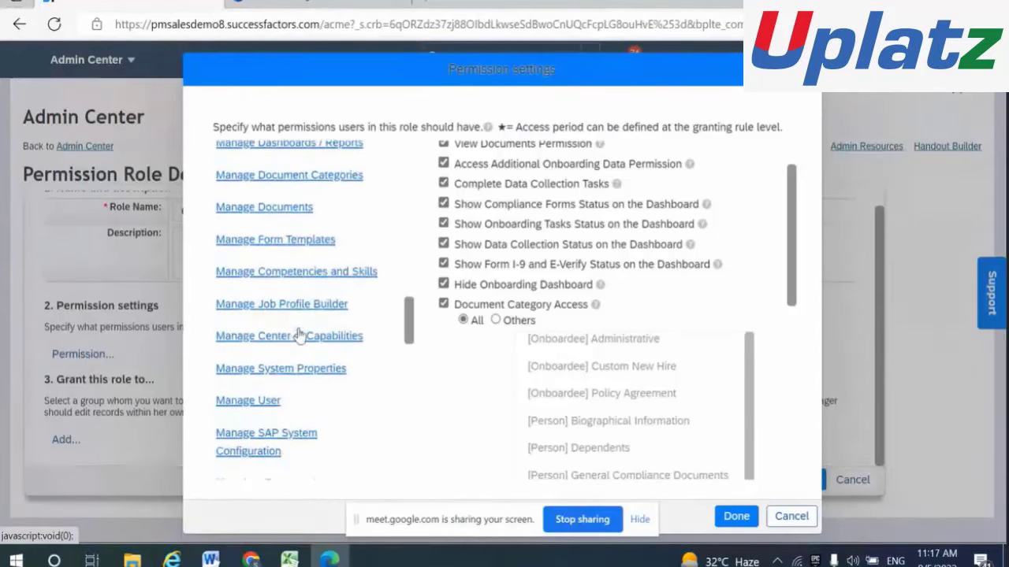
pyautogui.click(247, 401)
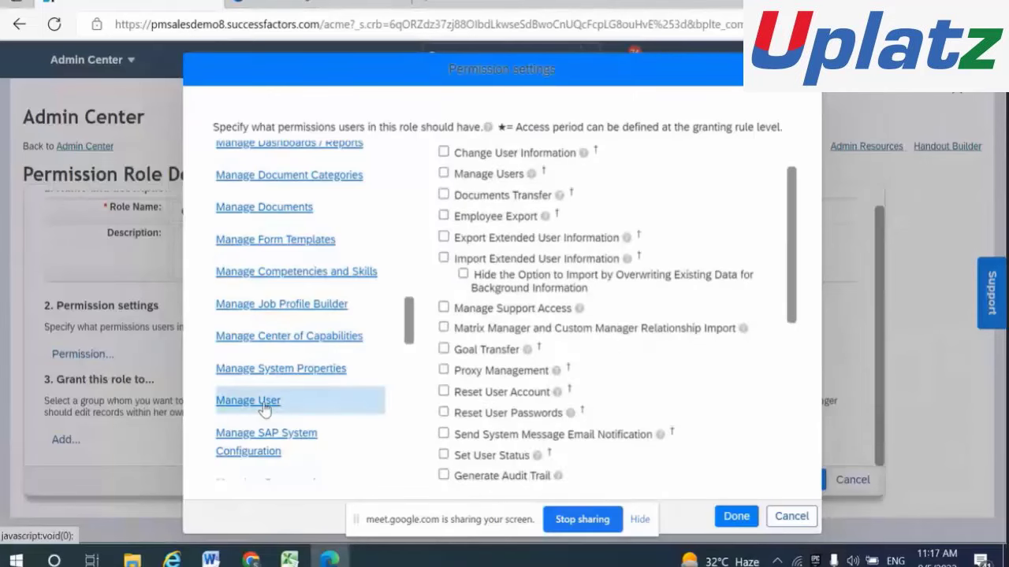
pyautogui.scroll(6, 260, 300)
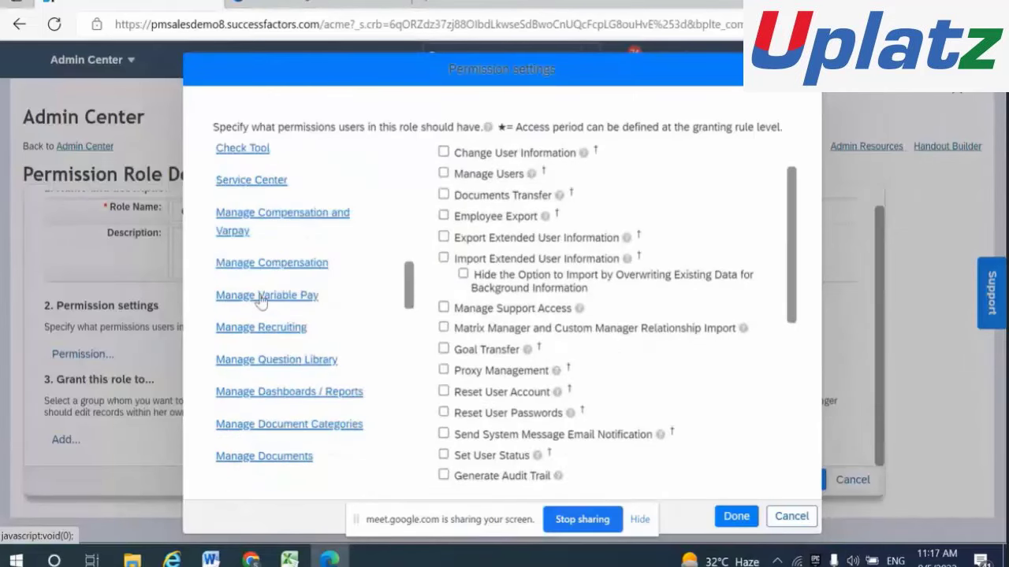
pyautogui.scroll(8, 260, 300)
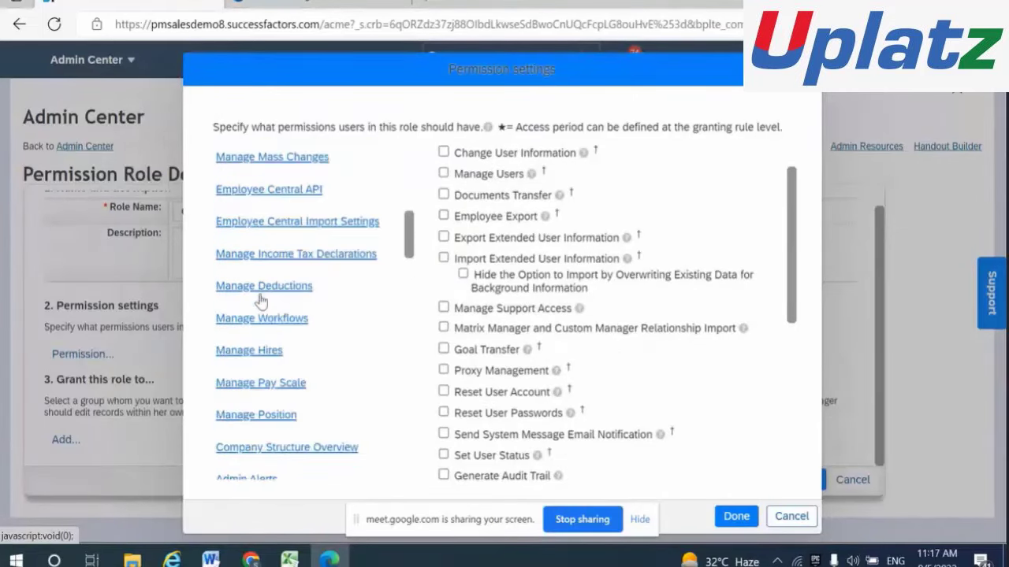
pyautogui.scroll(10, 260, 299)
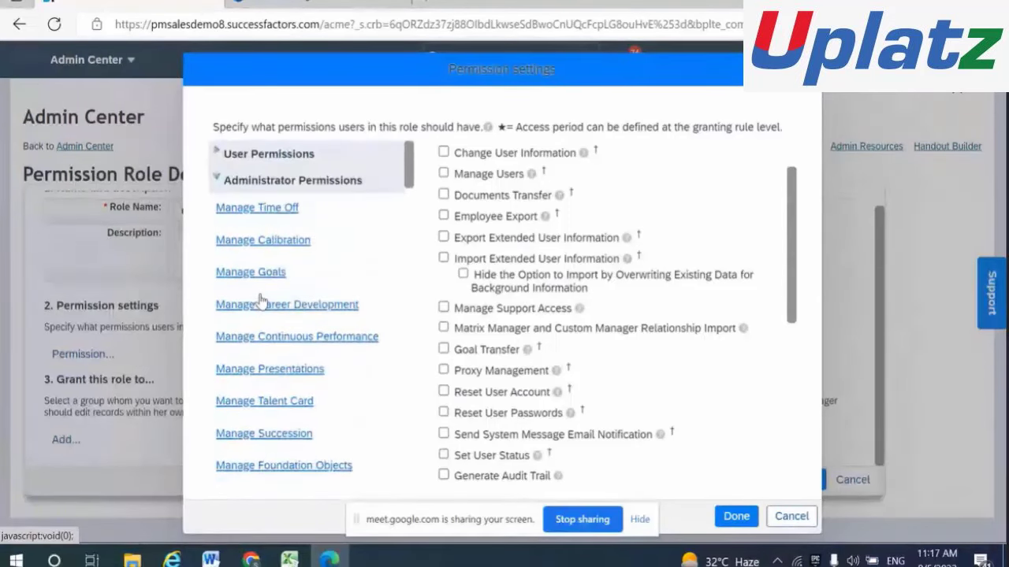
# Select all Manage On/Offboarding 1.0 permissions under Administrator Permissions for the role.
pyautogui.scroll(-3, 260, 300)
pyautogui.scroll(-7, 262, 300)
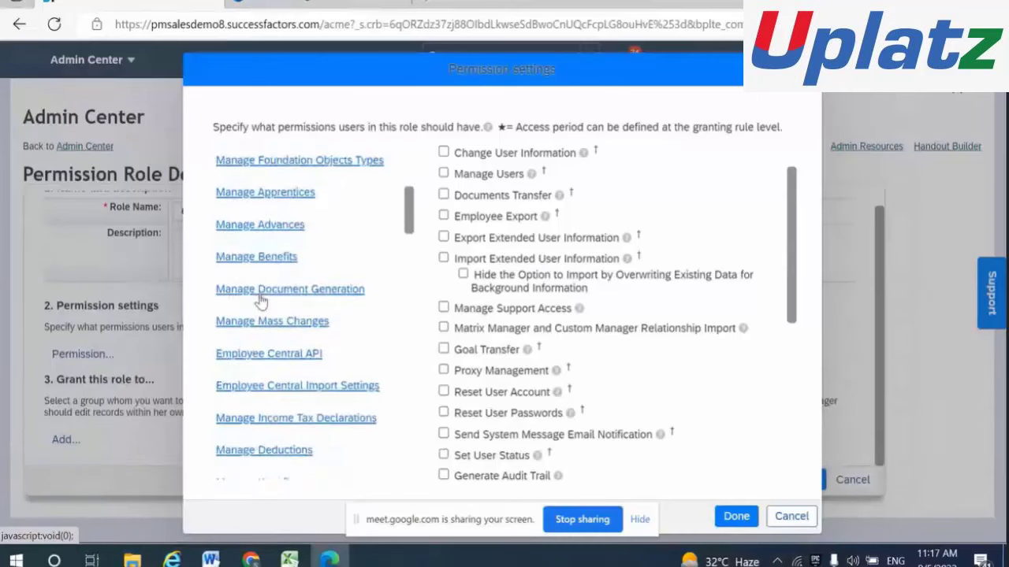
pyautogui.scroll(-10, 261, 301)
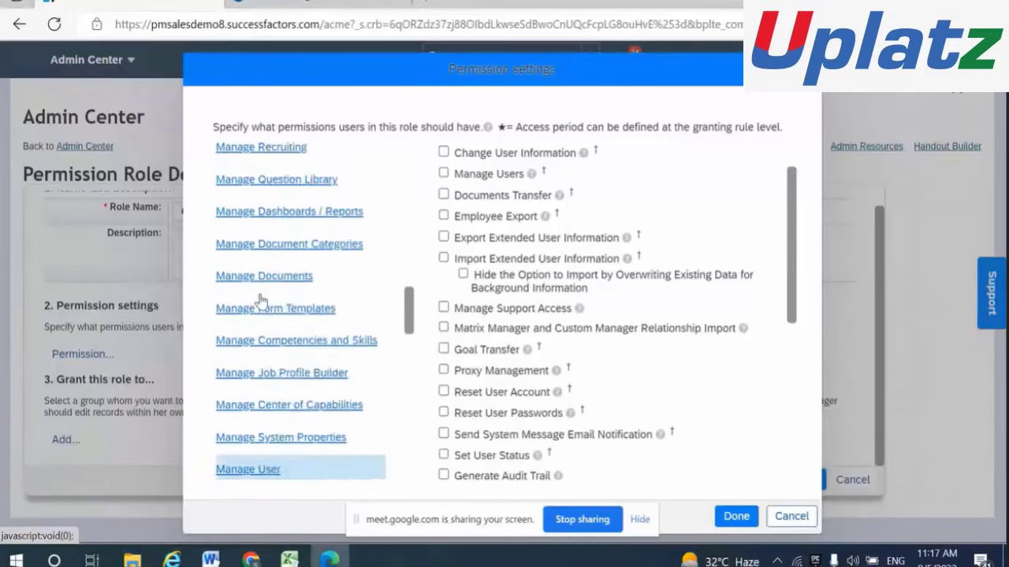
pyautogui.scroll(-6, 261, 301)
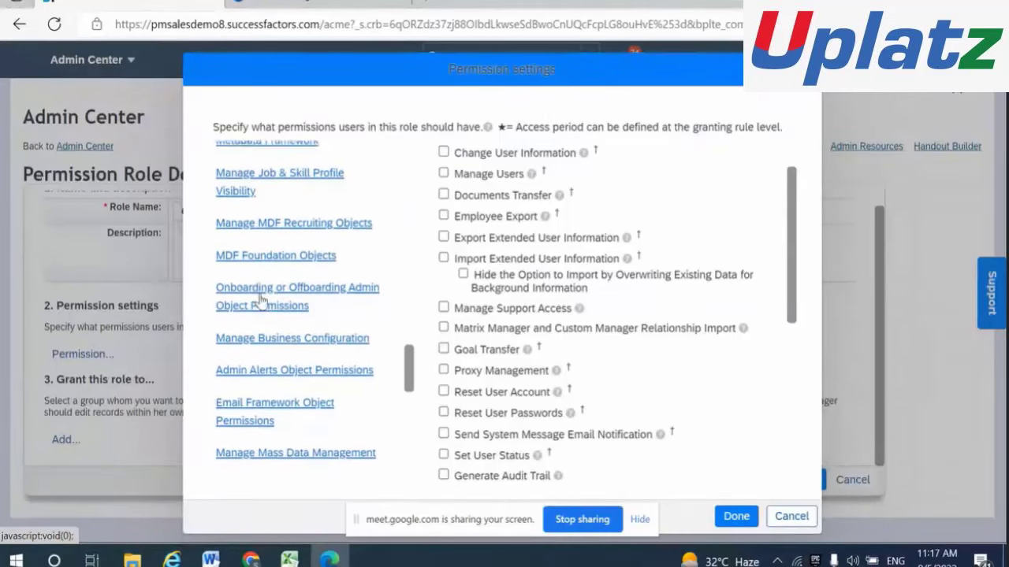
pyautogui.scroll(-6, 261, 300)
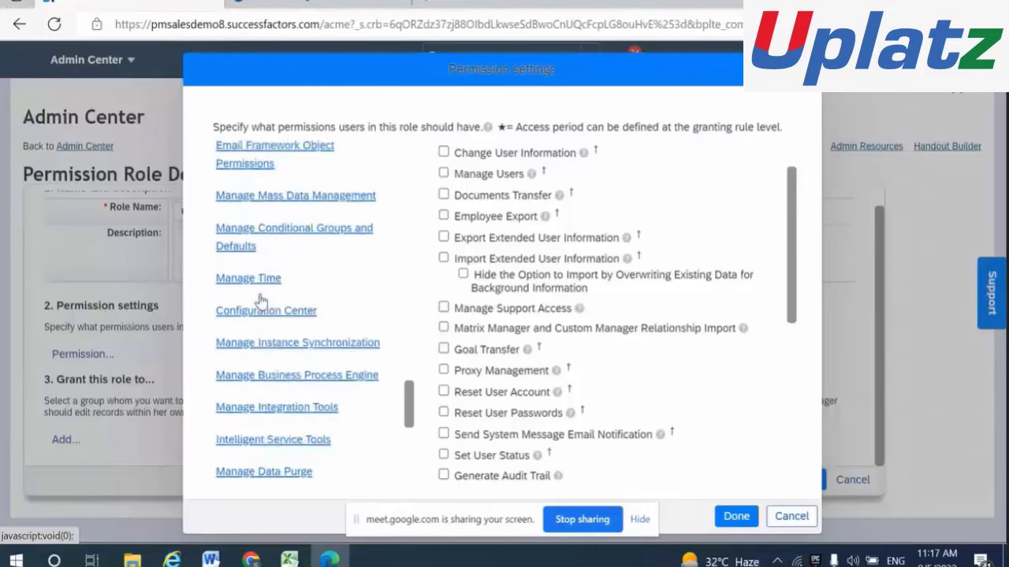
pyautogui.scroll(-1, 261, 300)
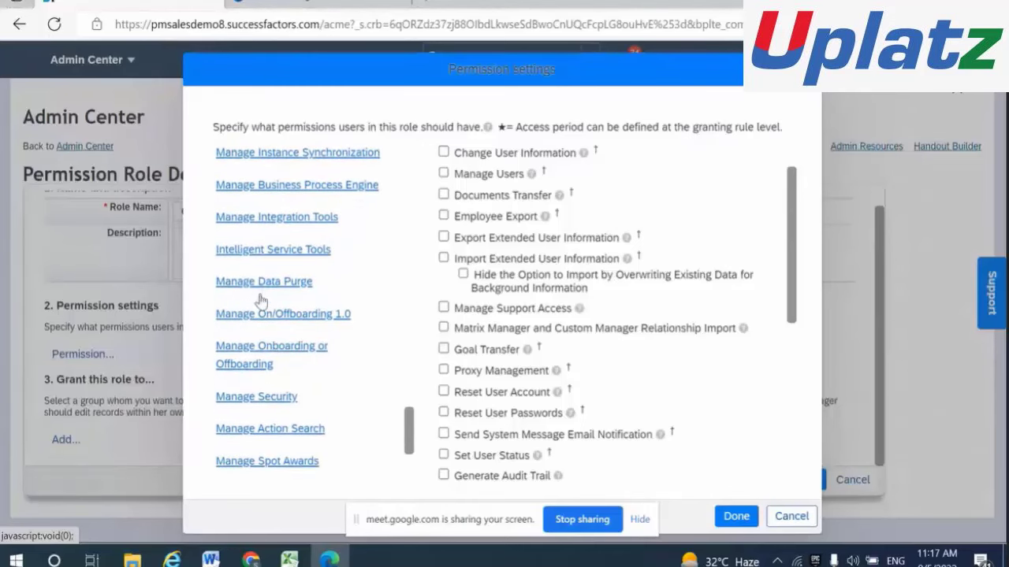
pyautogui.click(262, 314)
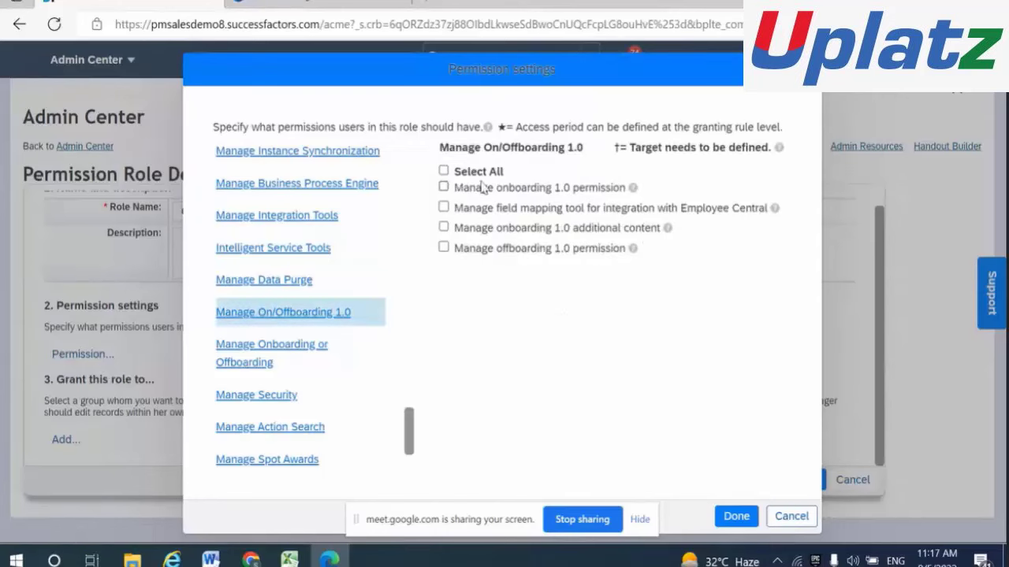
pyautogui.click(446, 172)
# Enable User Login in the General User Permission category under User Permissions.
pyautogui.scroll(-5, 275, 365)
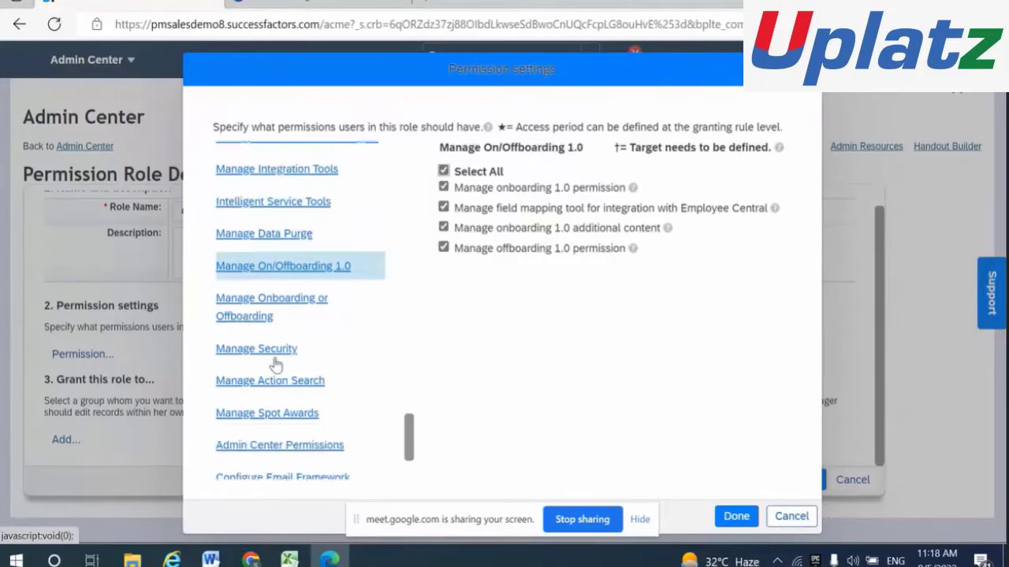
pyautogui.scroll(10, 275, 365)
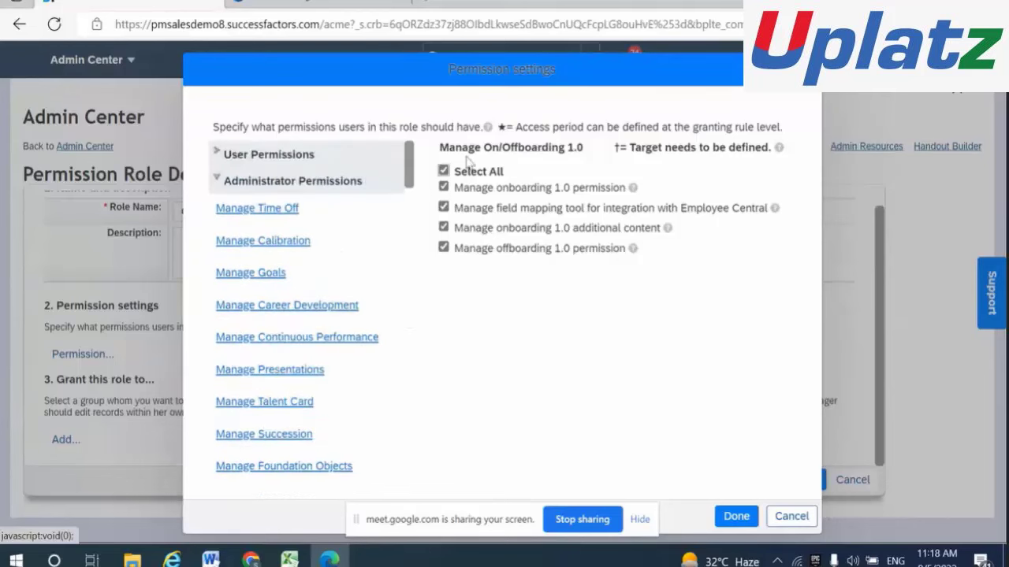
pyautogui.click(218, 162)
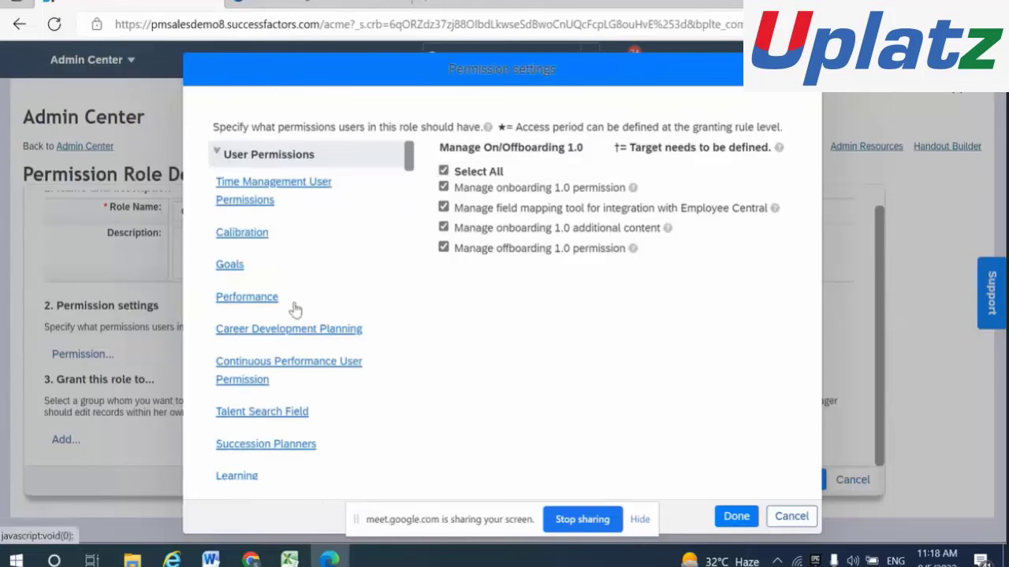
pyautogui.scroll(-5, 295, 309)
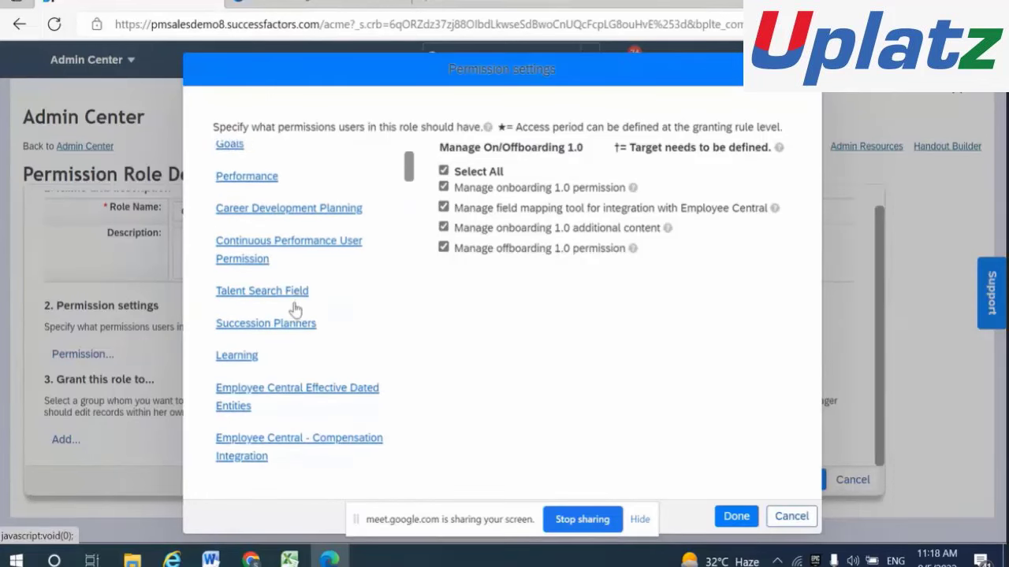
pyautogui.scroll(-3, 295, 310)
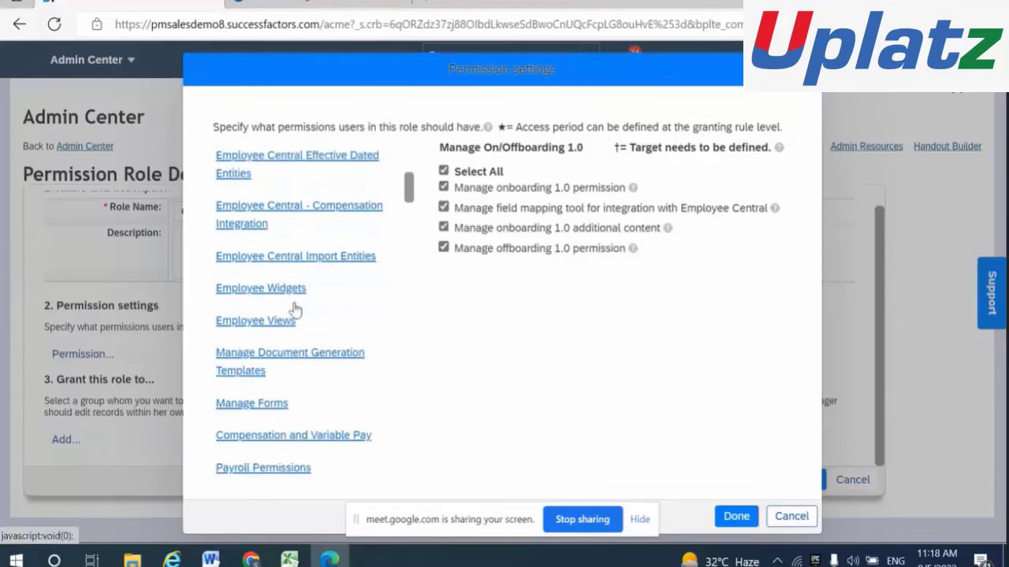
pyautogui.scroll(-3, 294, 310)
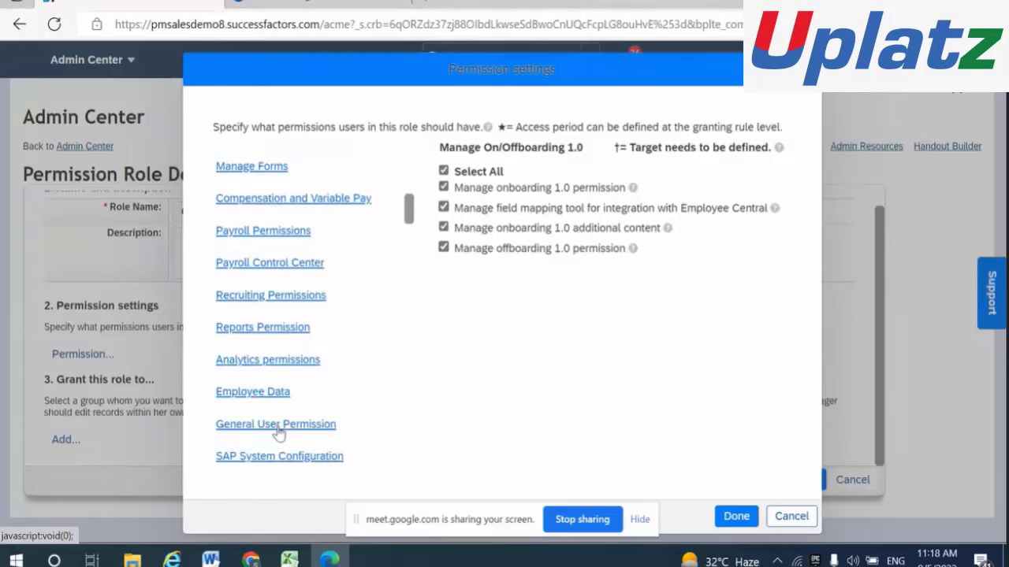
pyautogui.click(278, 431)
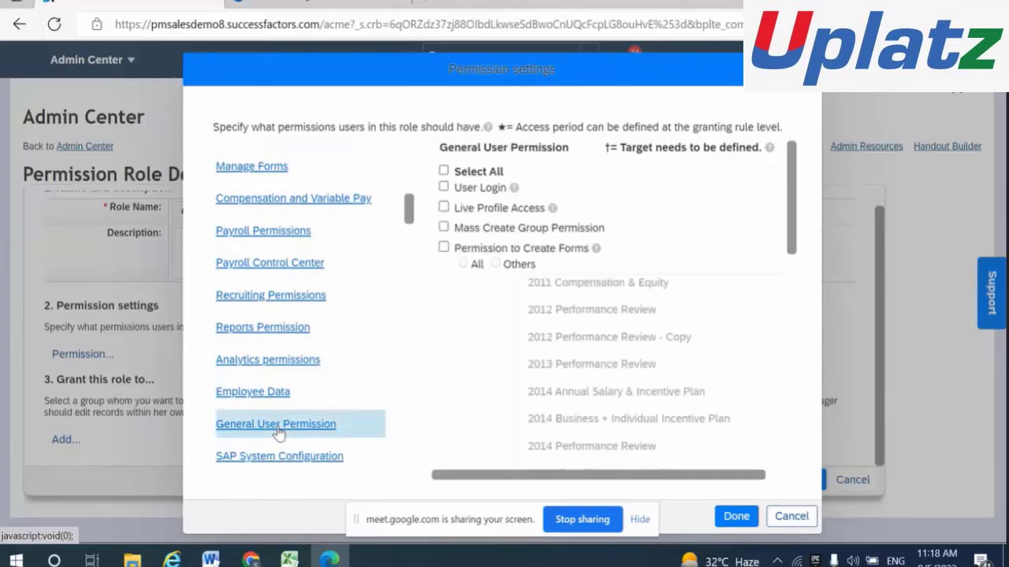
pyautogui.click(443, 187)
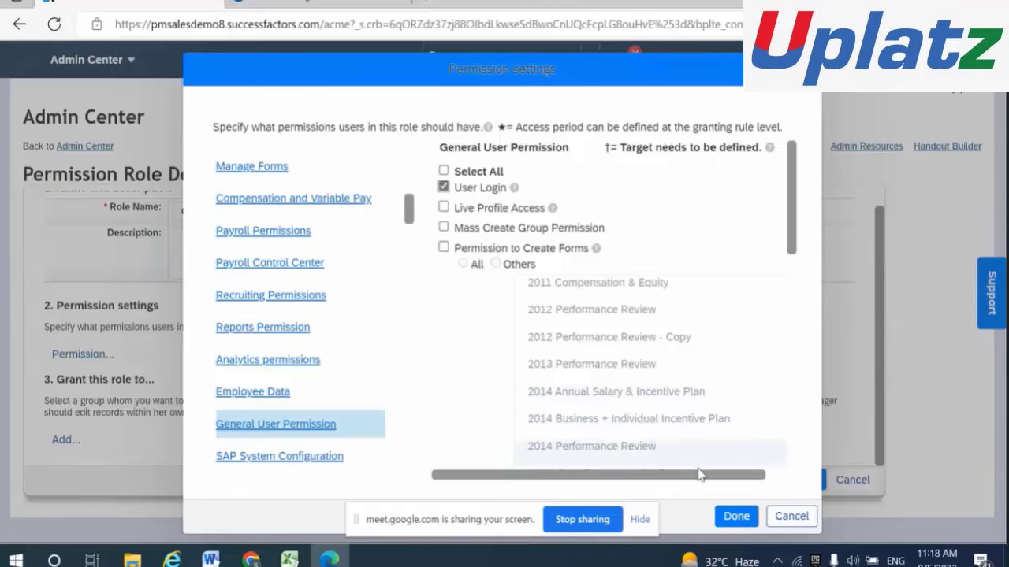
# Apply the chosen permission settings and save the changes to the CEO role.
pyautogui.click(736, 516)
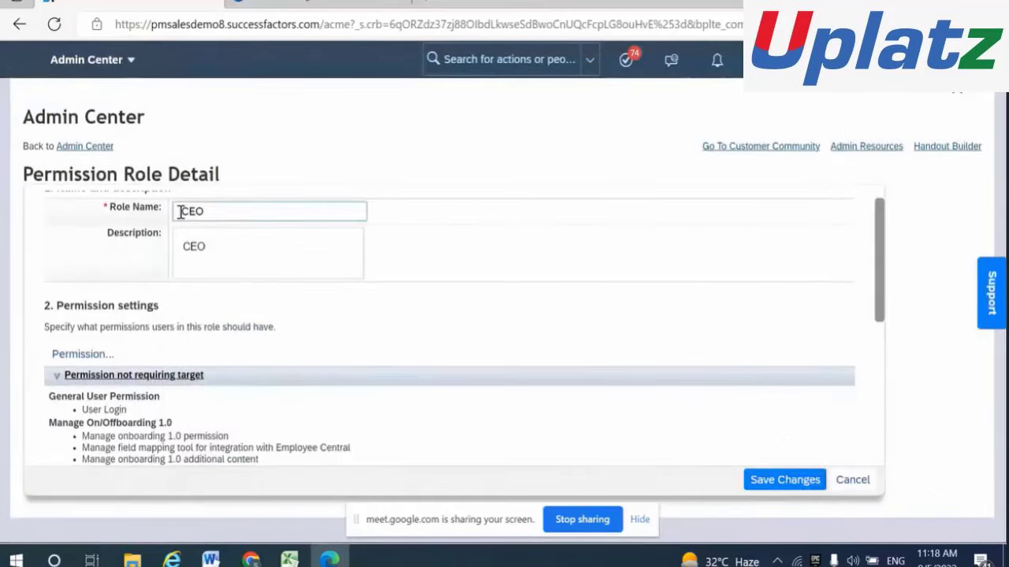
pyautogui.click(785, 482)
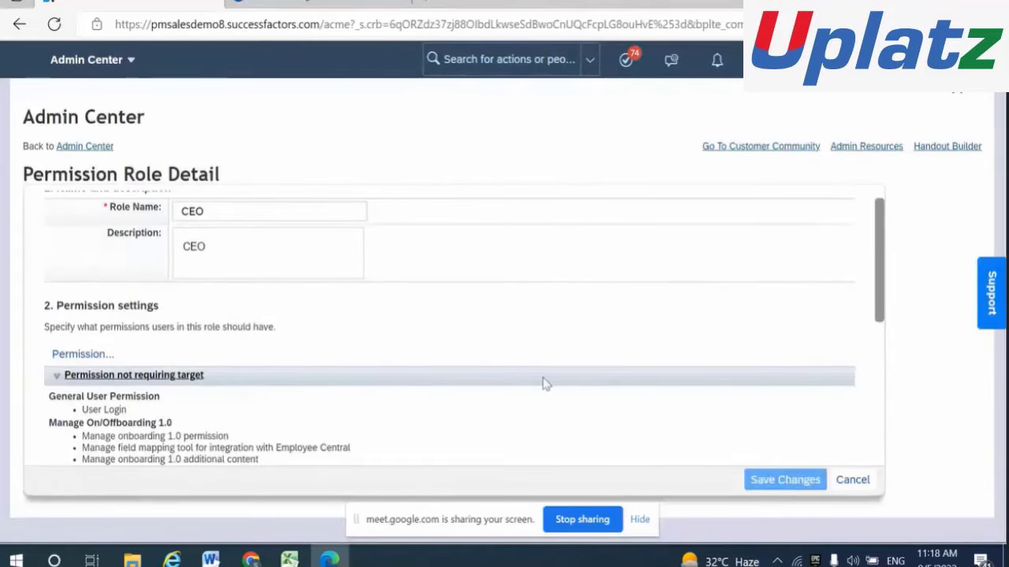
pyautogui.scroll(-3, 545, 347)
pyautogui.scroll(-1, 545, 347)
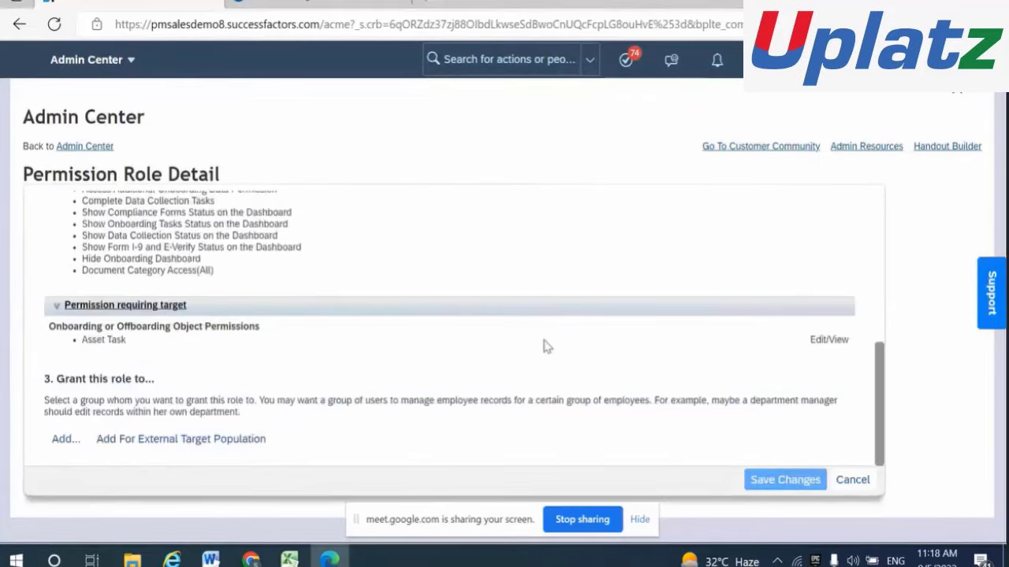
pyautogui.click(66, 439)
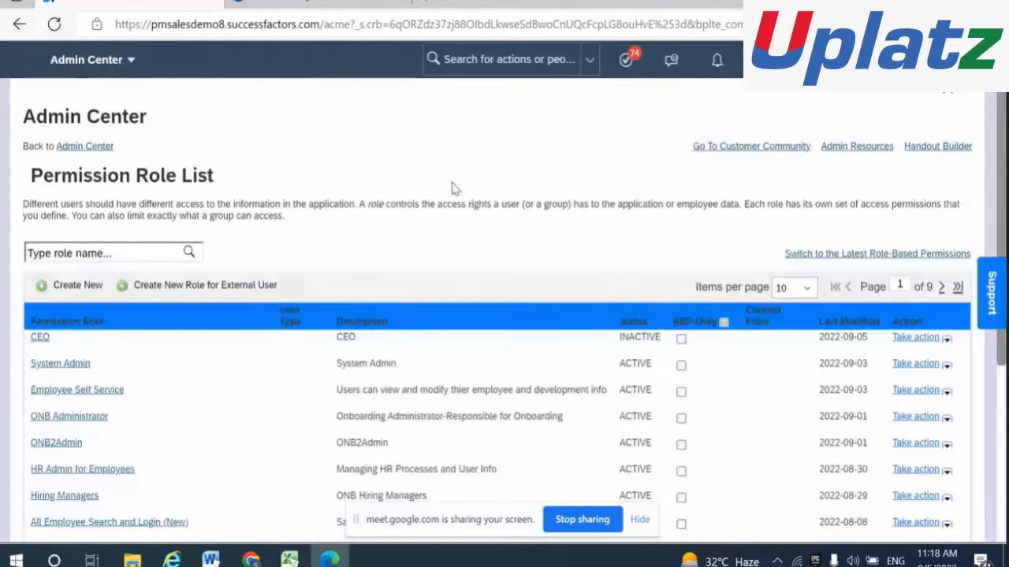
# Reopen the CEO role from the Permission Role List and start adding a grant for it.
pyautogui.click(40, 338)
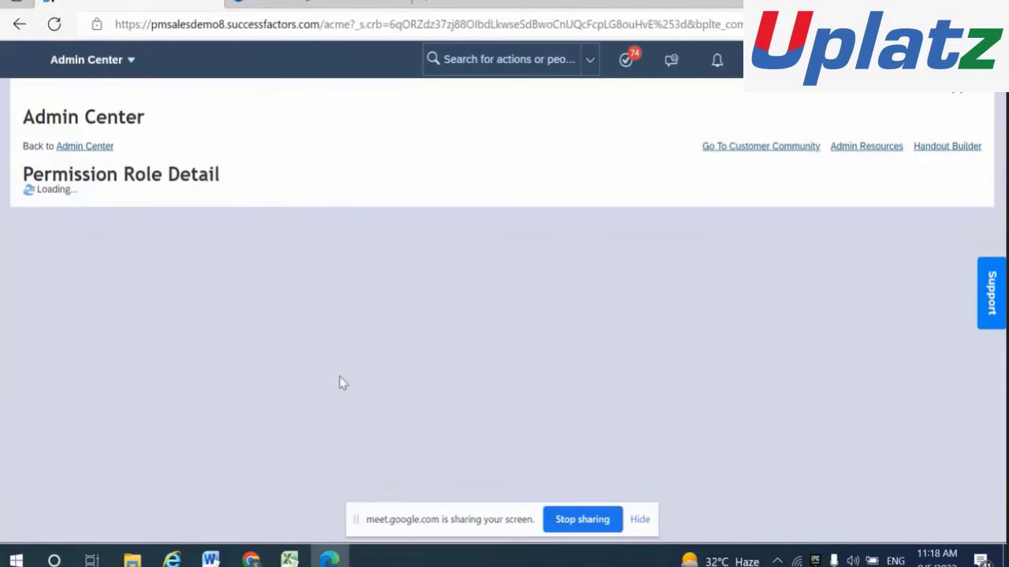
pyautogui.scroll(-5, 343, 382)
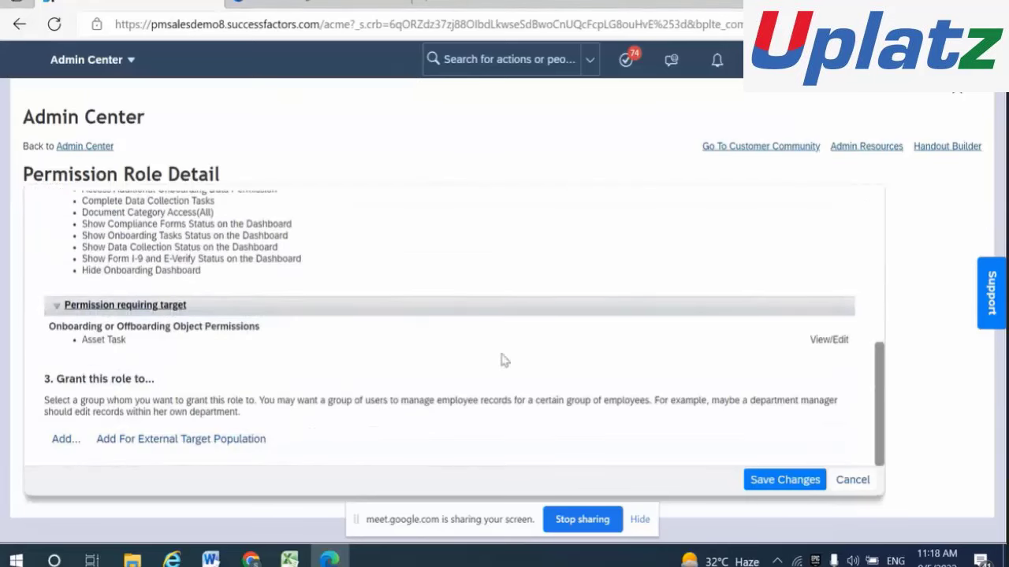
pyautogui.scroll(1, 502, 360)
pyautogui.scroll(-1, 505, 360)
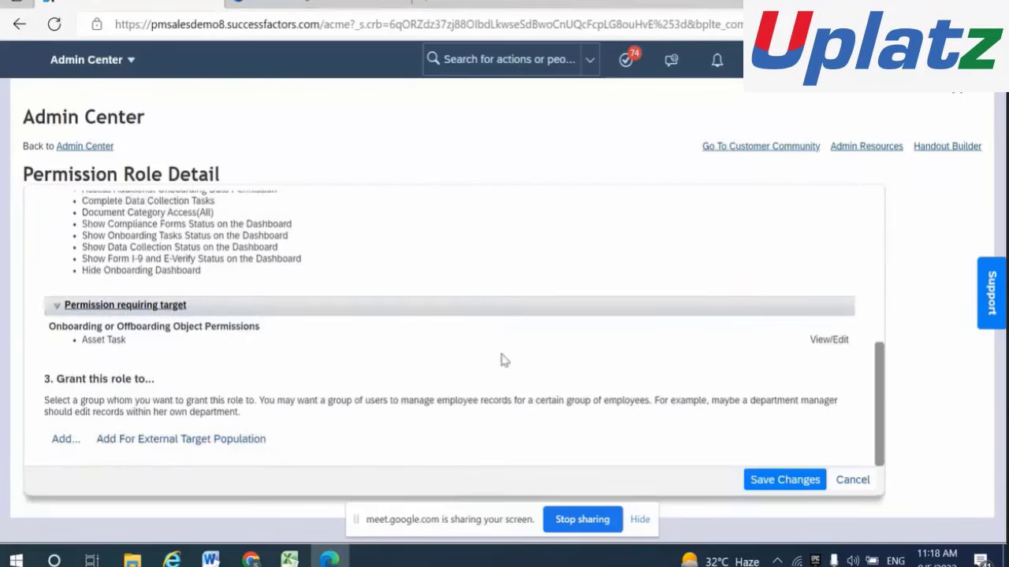
pyautogui.click(63, 440)
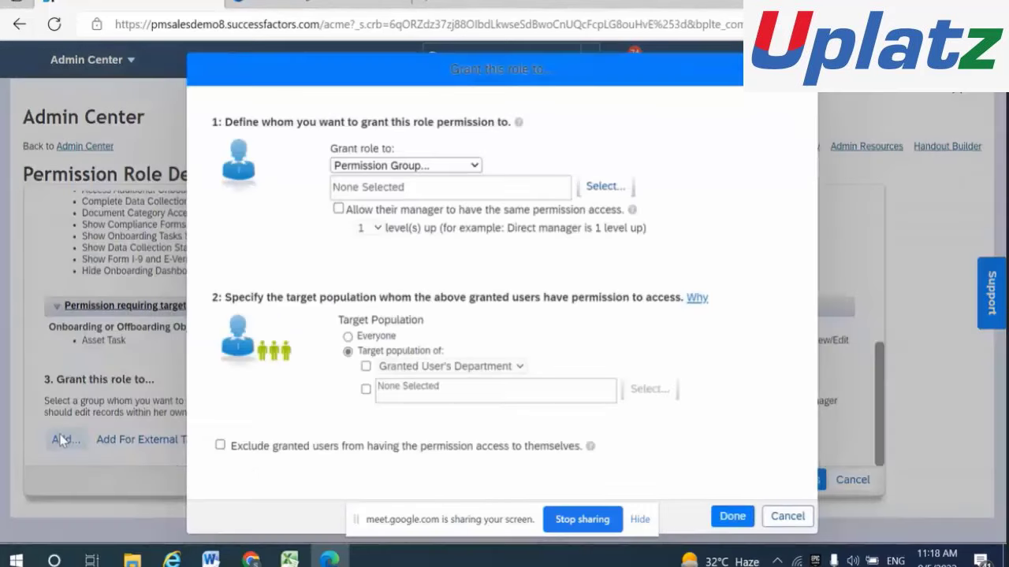
# Look through the grantee types the CEO role can be granted to, and cancel the grant.
pyautogui.click(475, 167)
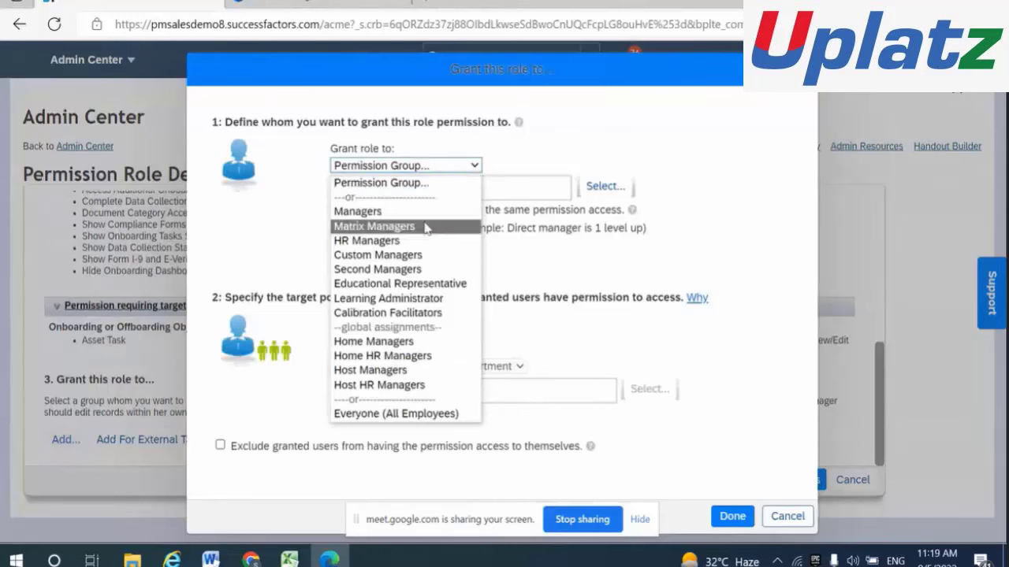
pyautogui.click(608, 353)
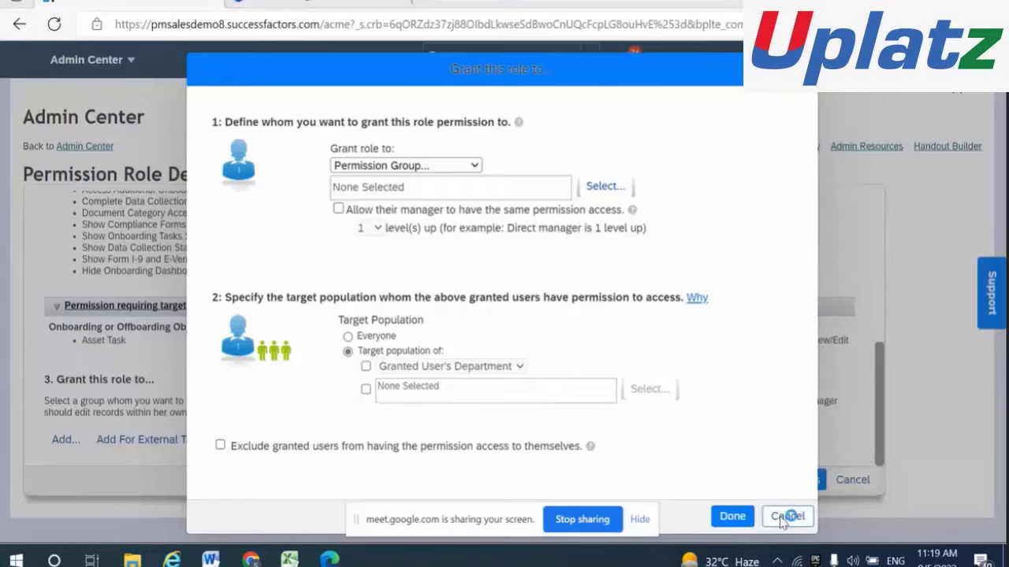
pyautogui.click(778, 516)
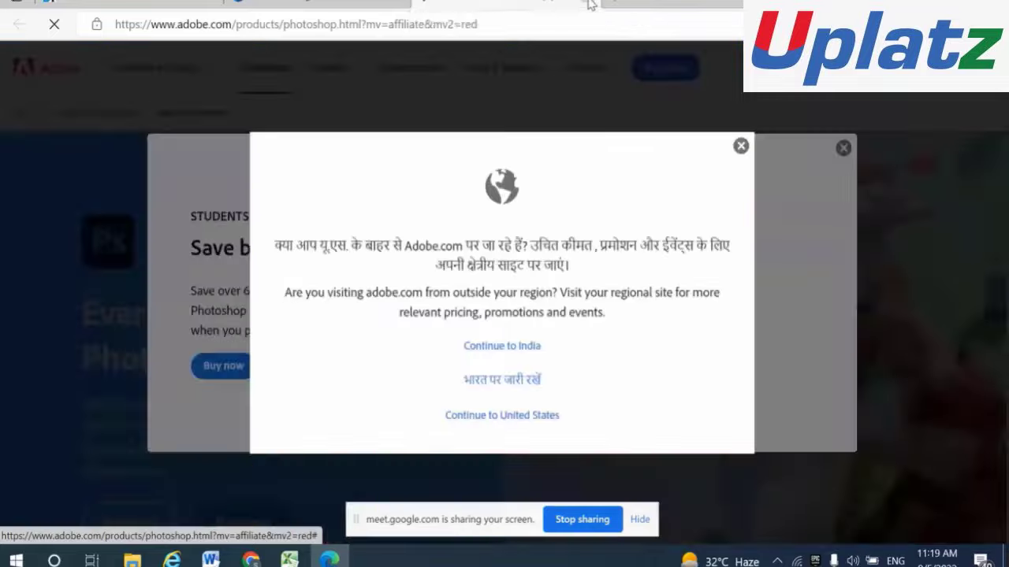
pyautogui.click(311, 4)
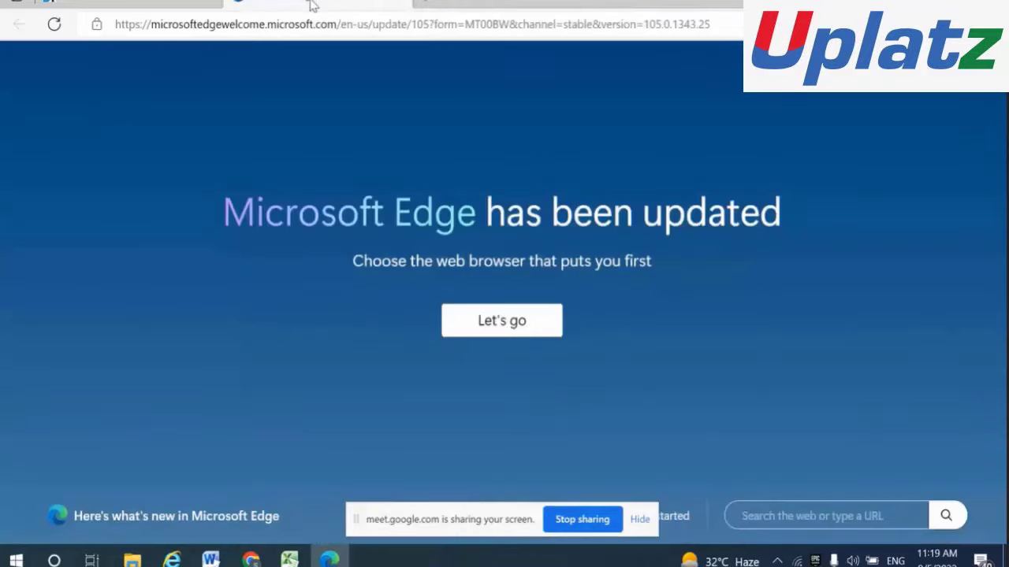
# Return to the SuccessFactors permission role page and duplicate its browser tab.
pyautogui.click(134, 5)
pyautogui.rightClick(134, 5)
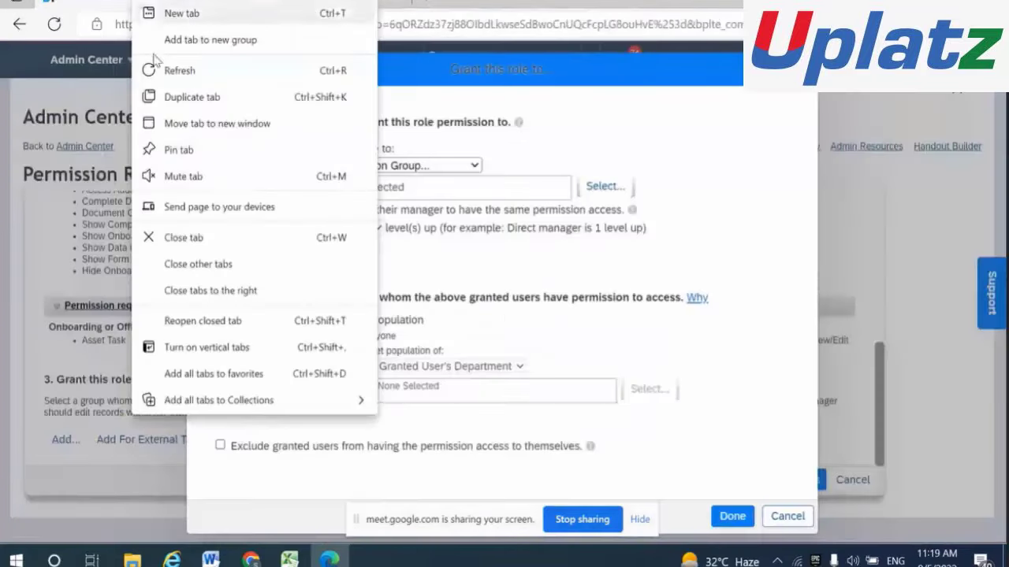
pyautogui.click(188, 98)
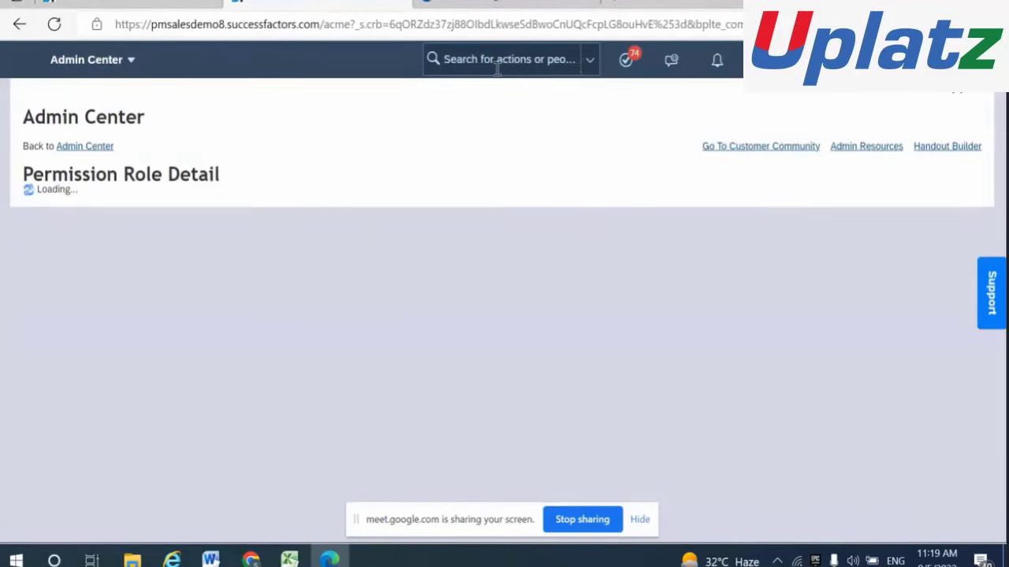
# Search the actions for "Man per group" and open Manage Permission Groups.
pyautogui.click(498, 63)
pyautogui.write('Mana')
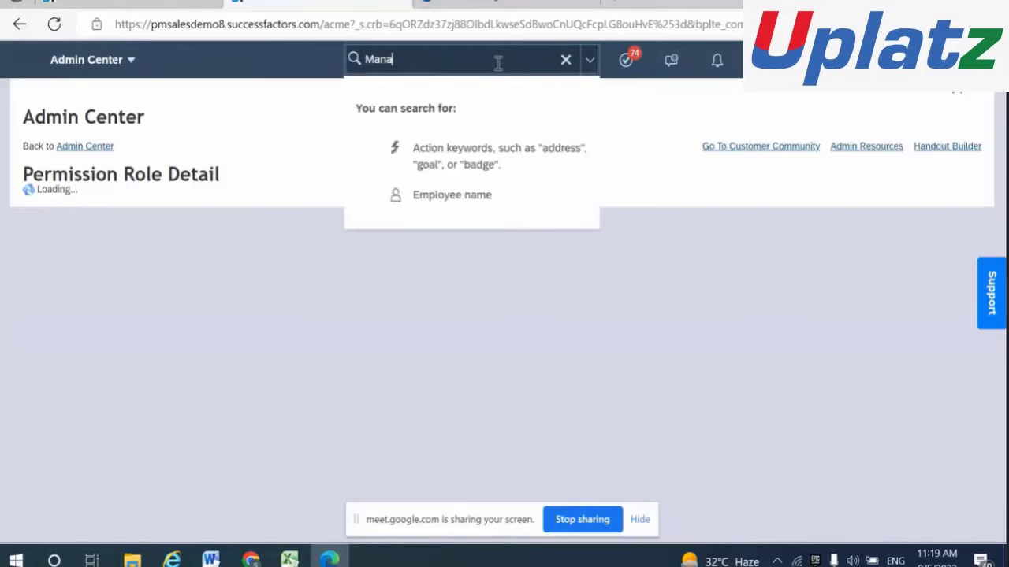
pyautogui.write('ge per mis')
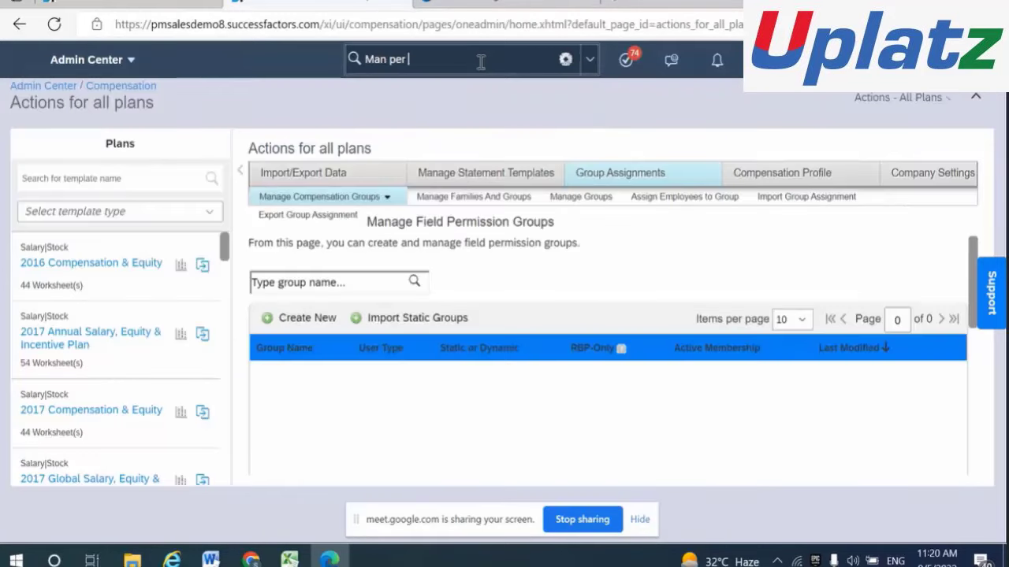
pyautogui.write('group')
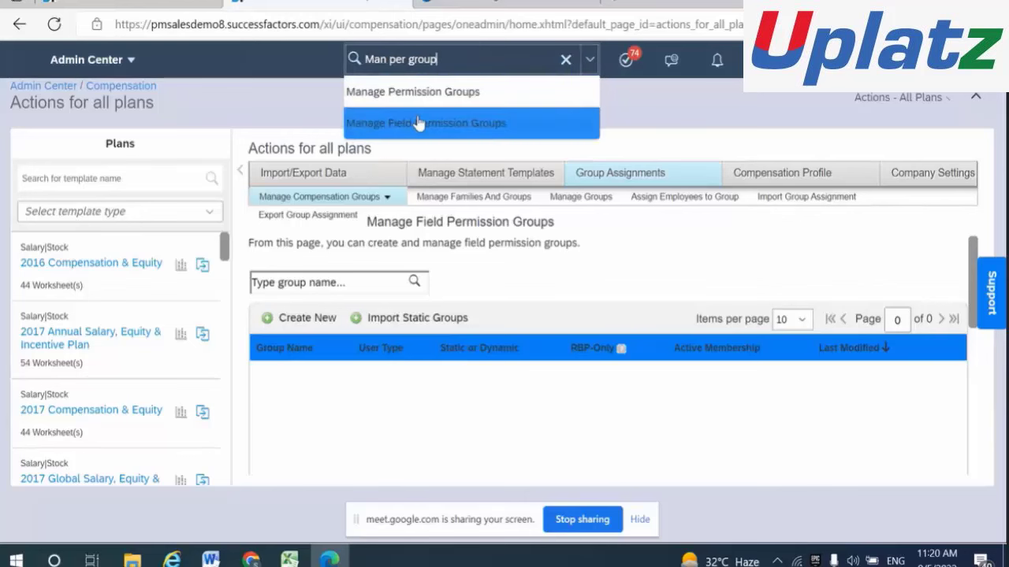
pyautogui.click(473, 93)
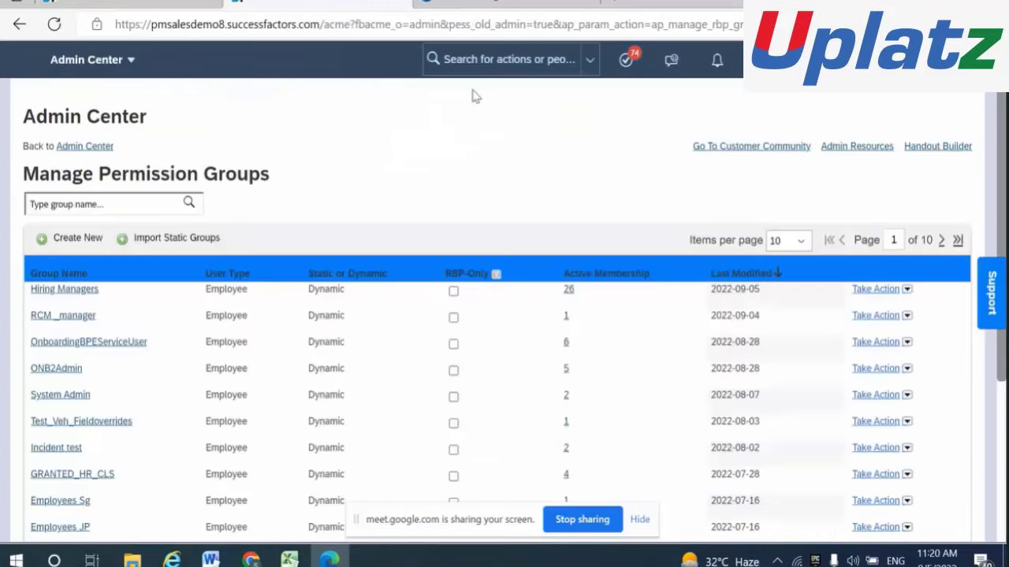
# Create a new permission group named CEO, keeping Employee as its user type.
pyautogui.click(79, 237)
pyautogui.click(299, 219)
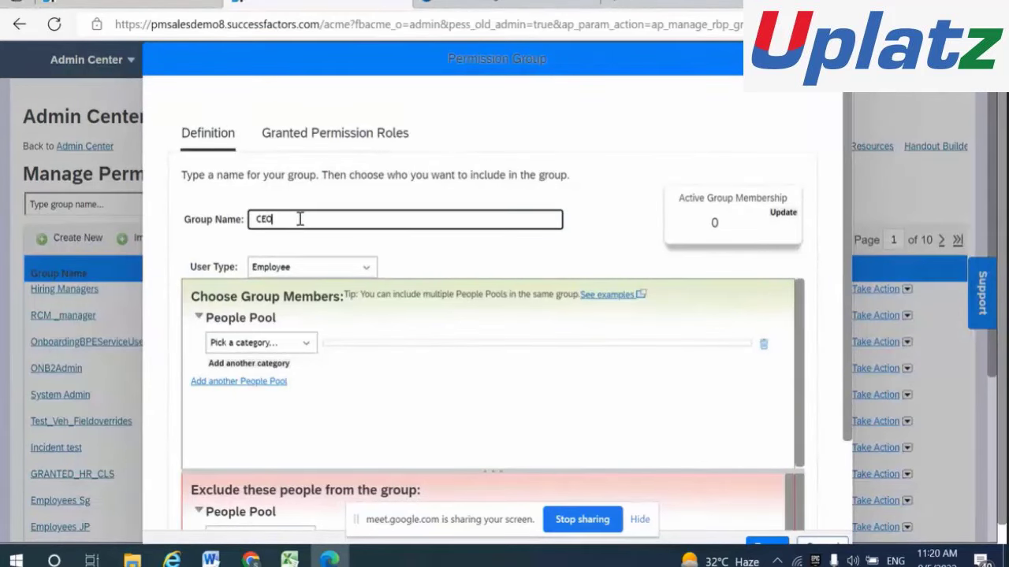
pyautogui.write('CEO')
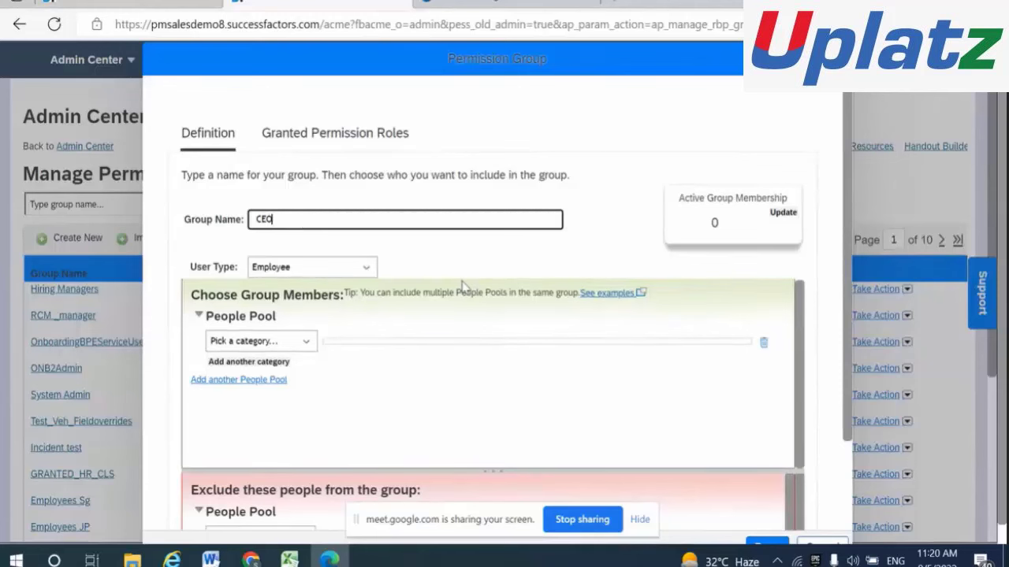
pyautogui.click(367, 268)
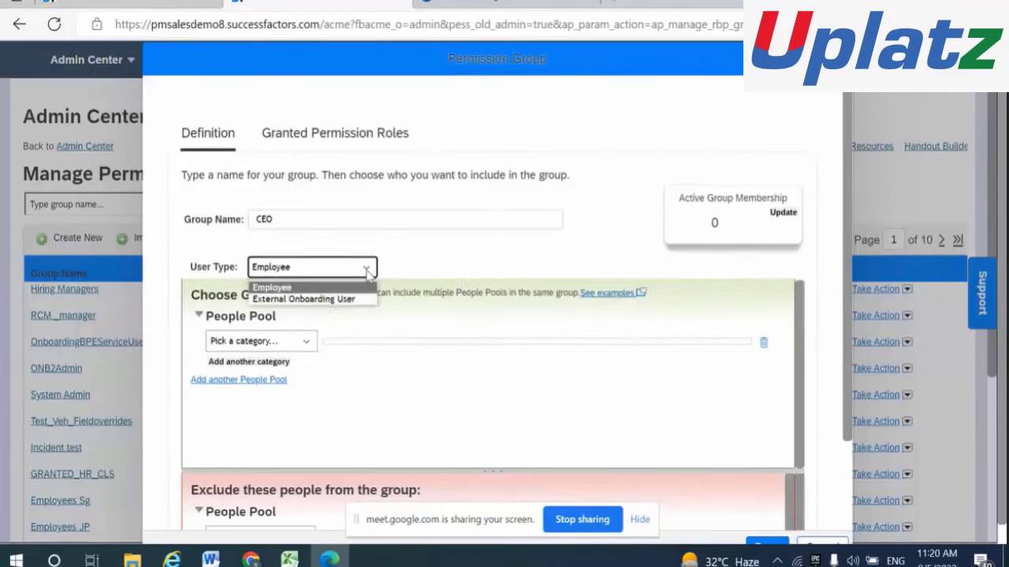
pyautogui.click(367, 270)
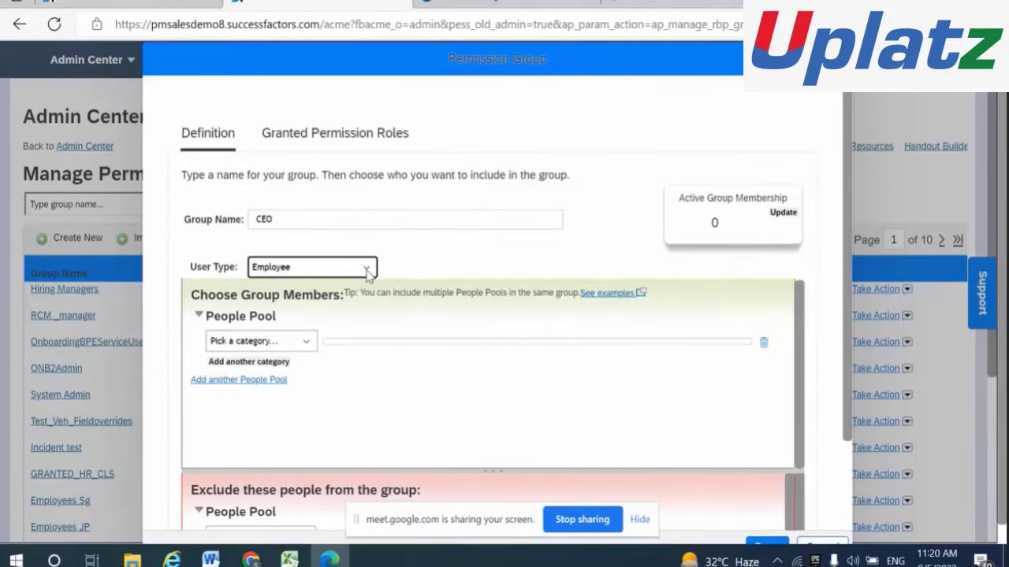
# Set the group members' people pool category to User and match it to the first employee's name.
pyautogui.click(301, 345)
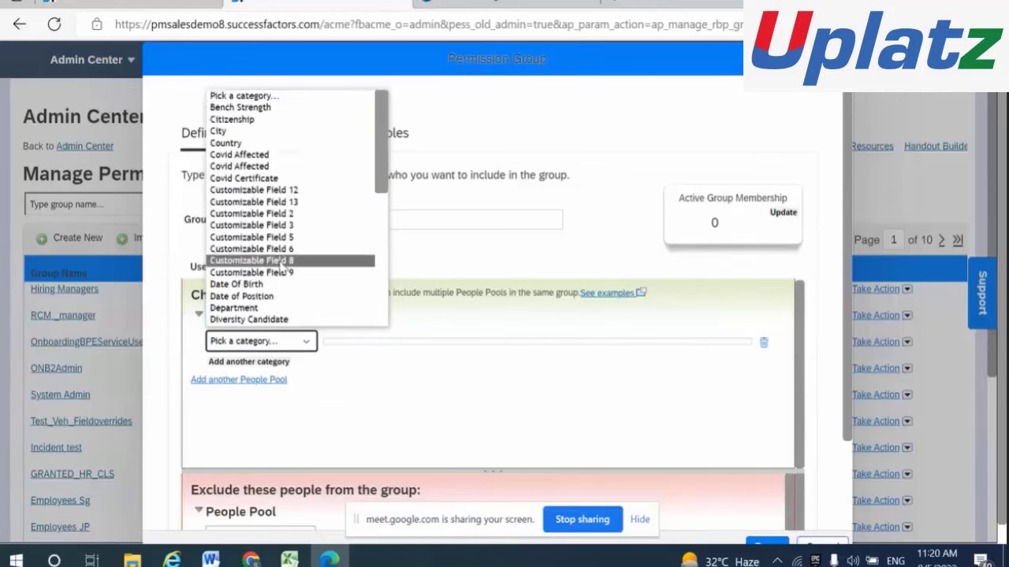
pyautogui.scroll(-8, 283, 266)
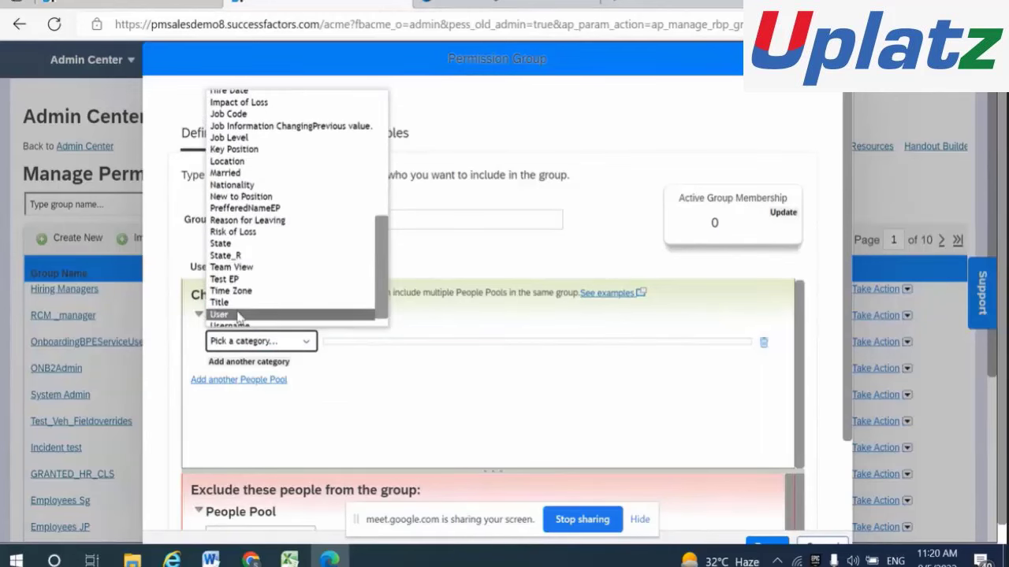
pyautogui.click(228, 314)
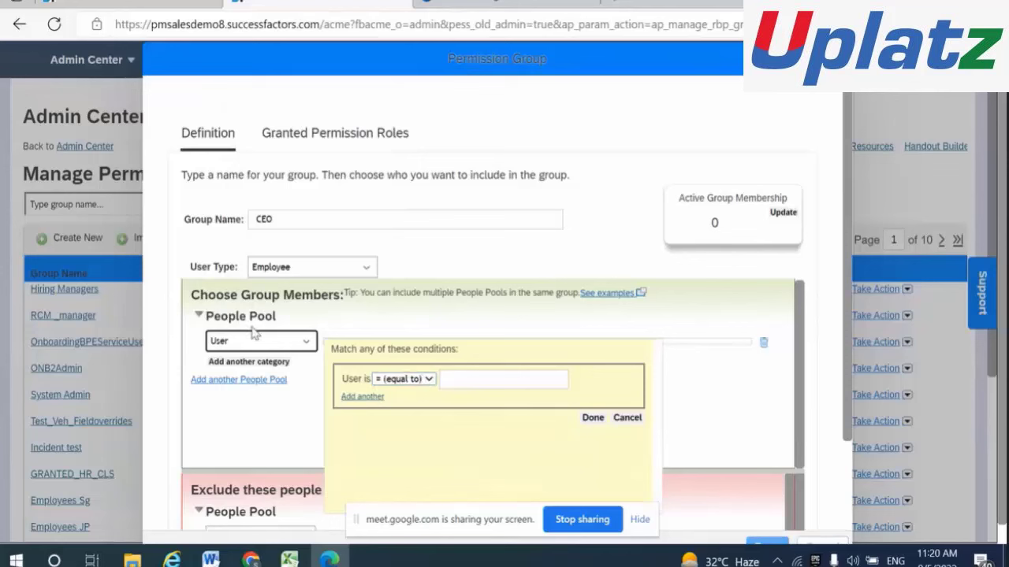
pyautogui.click(471, 380)
pyautogui.click(470, 380)
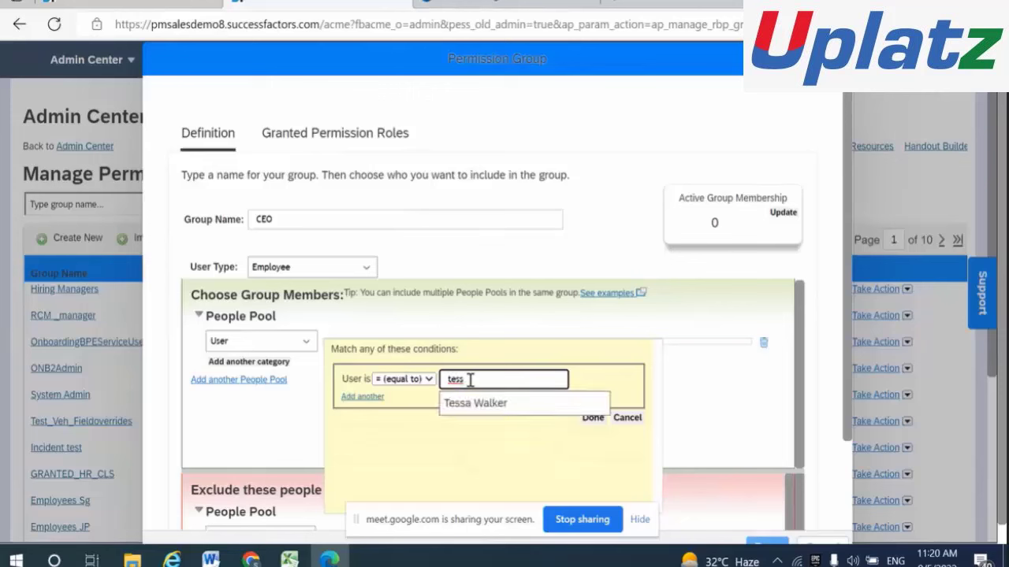
pyautogui.click(475, 403)
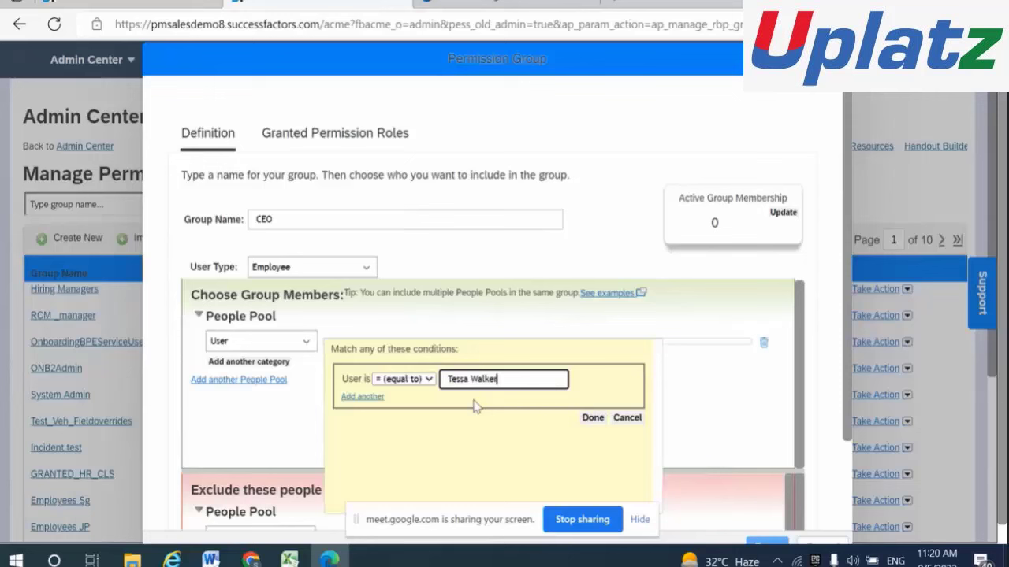
# Add a second User condition equal to another employee's name and accept the people pool conditions.
pyautogui.click(376, 398)
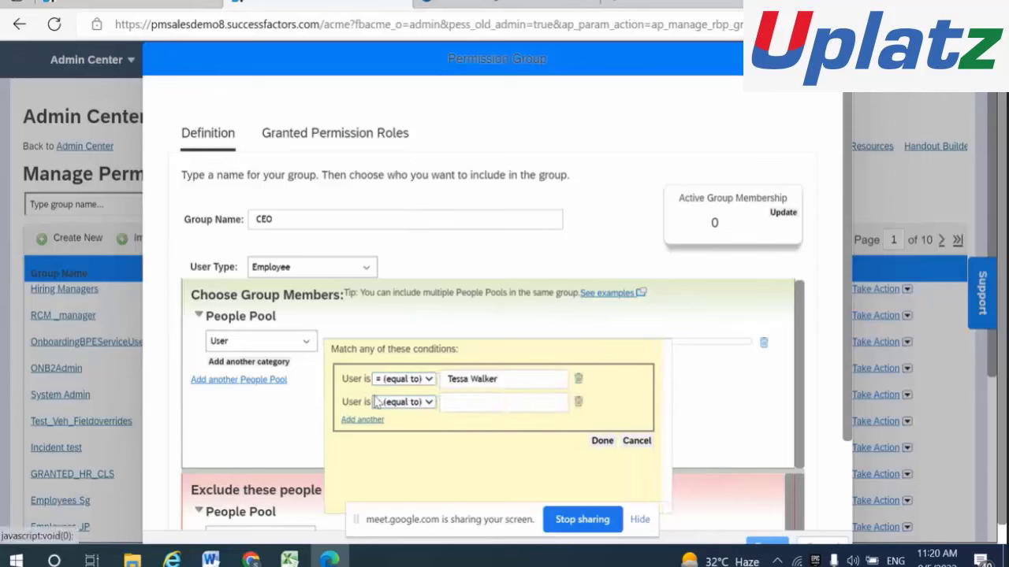
pyautogui.click(513, 406)
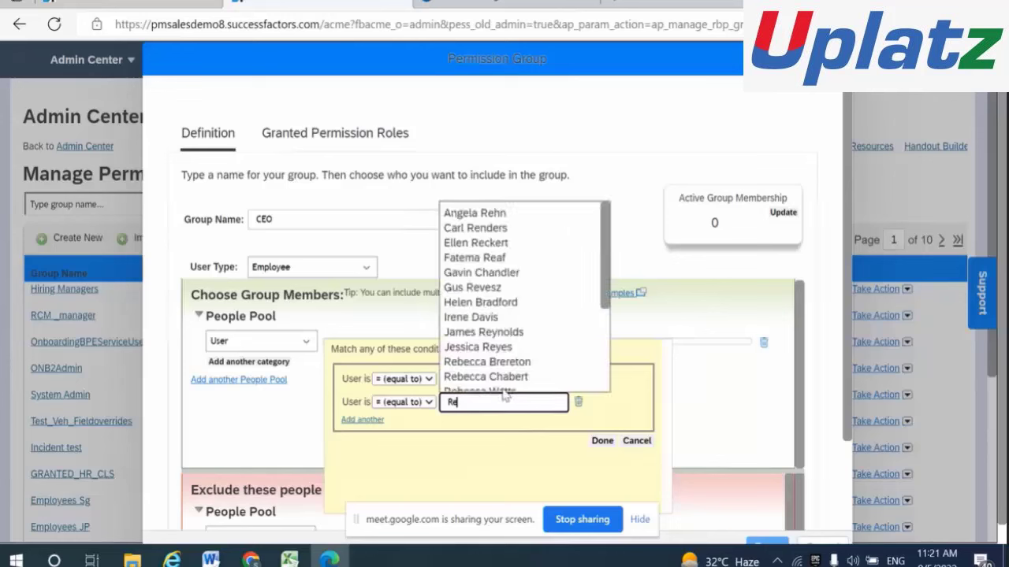
pyautogui.click(490, 339)
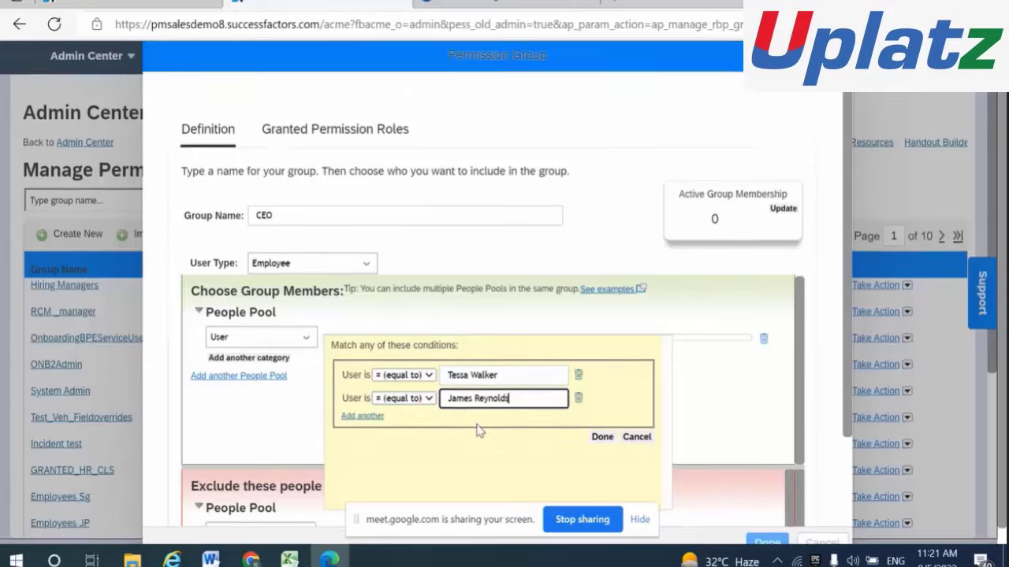
pyautogui.scroll(-1, 488, 429)
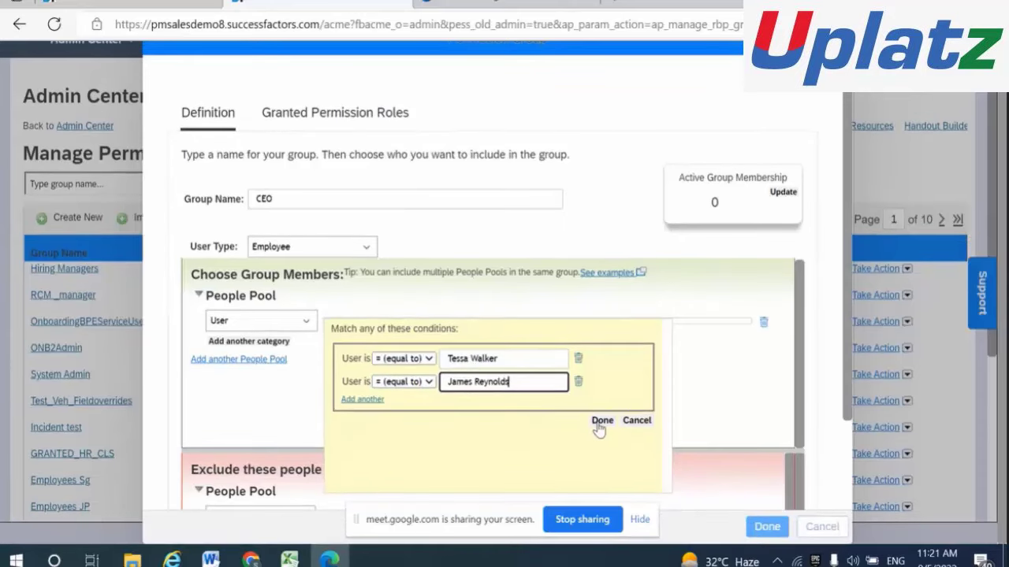
pyautogui.click(601, 421)
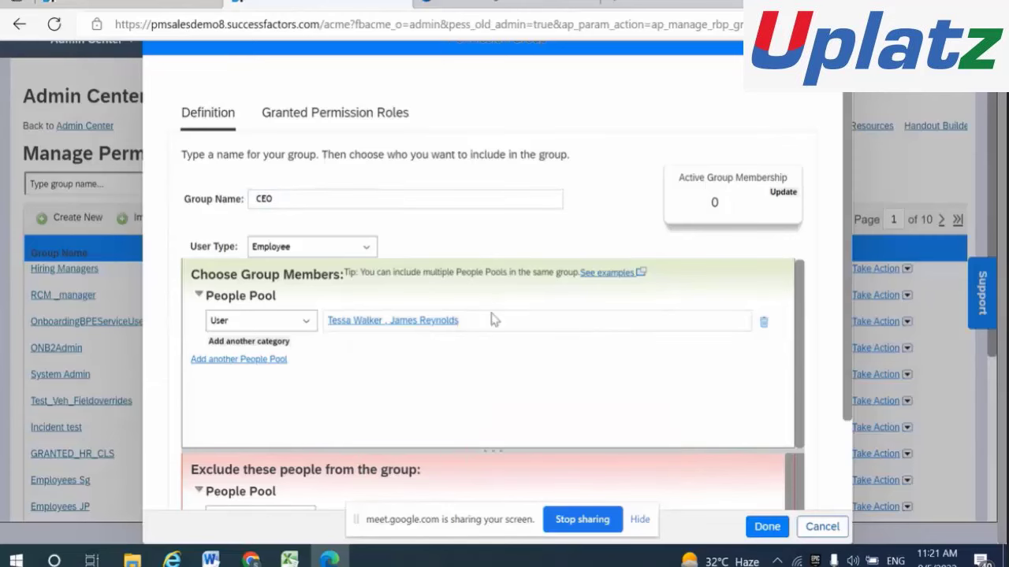
# Switch the members' people pool category to Nationality, try an equal-to condition for "Saudi ar", and cancel the condition.
pyautogui.scroll(-2, 492, 319)
pyautogui.scroll(-1, 491, 318)
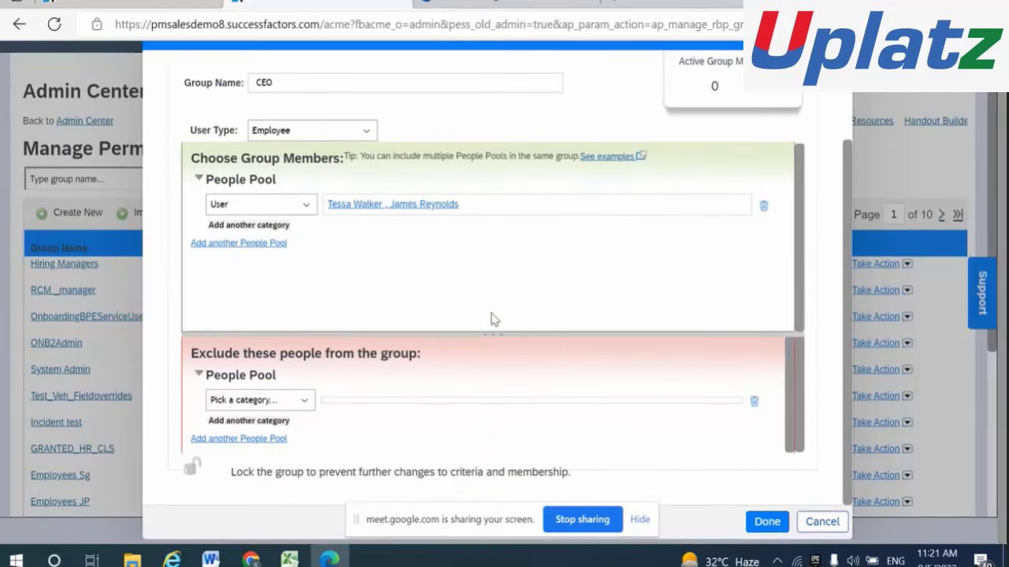
pyautogui.scroll(1, 492, 318)
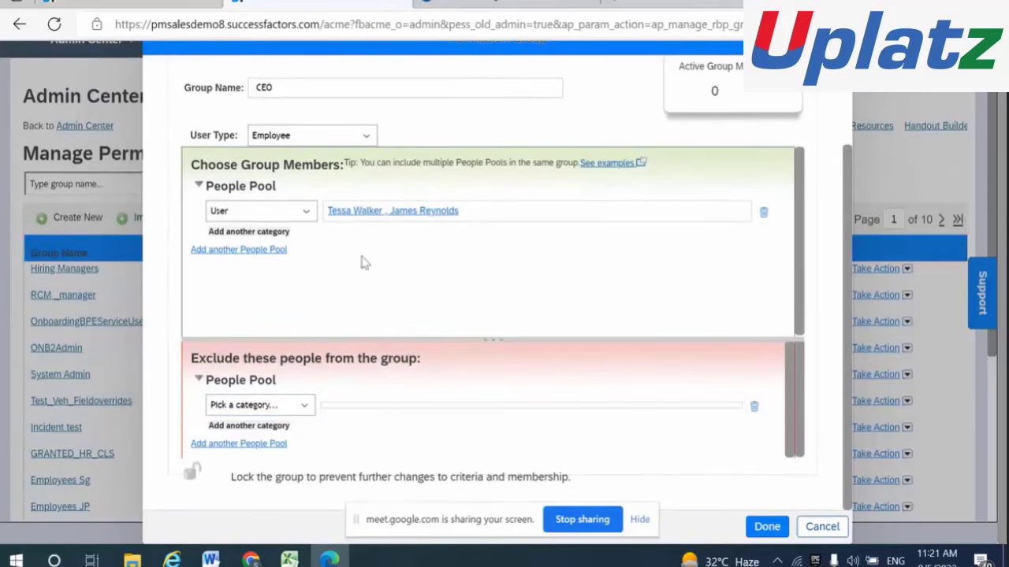
pyautogui.click(309, 213)
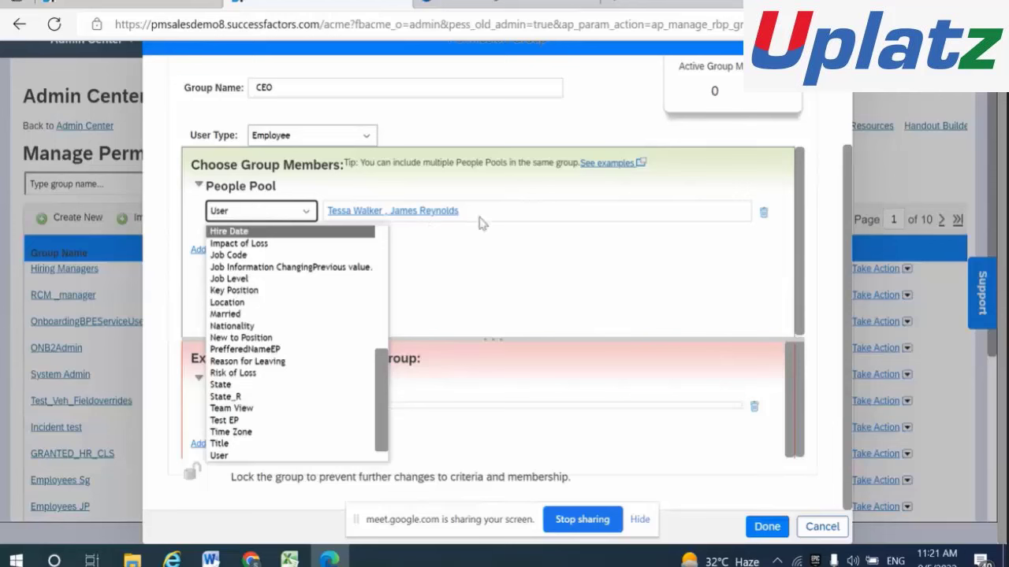
pyautogui.click(497, 261)
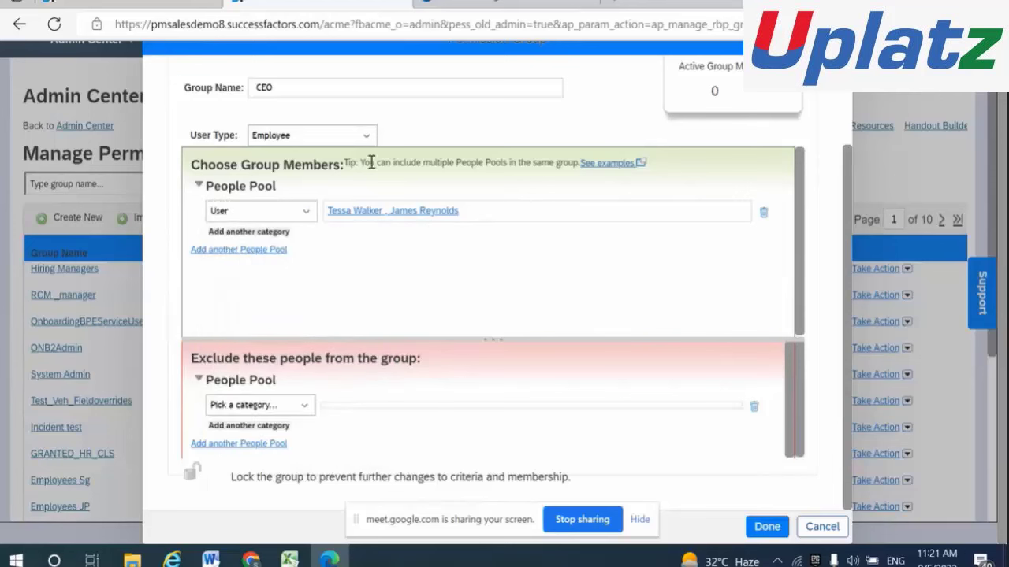
pyautogui.click(301, 213)
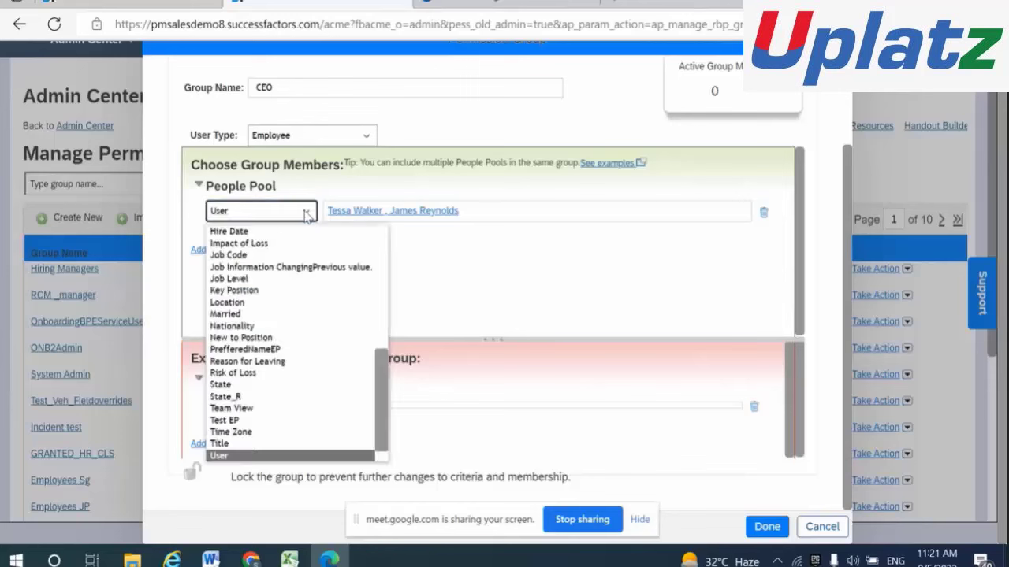
pyautogui.click(259, 326)
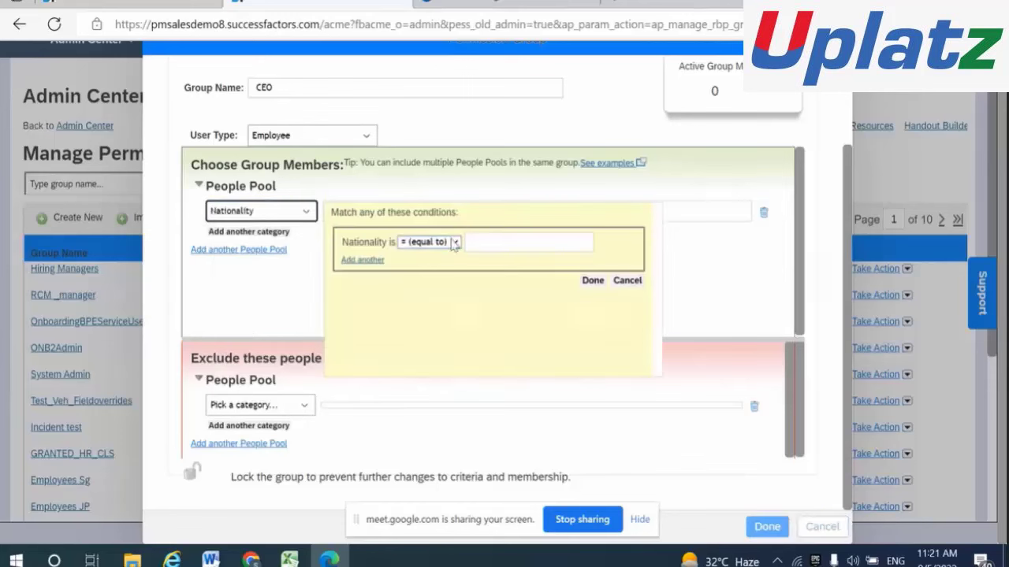
pyautogui.click(492, 240)
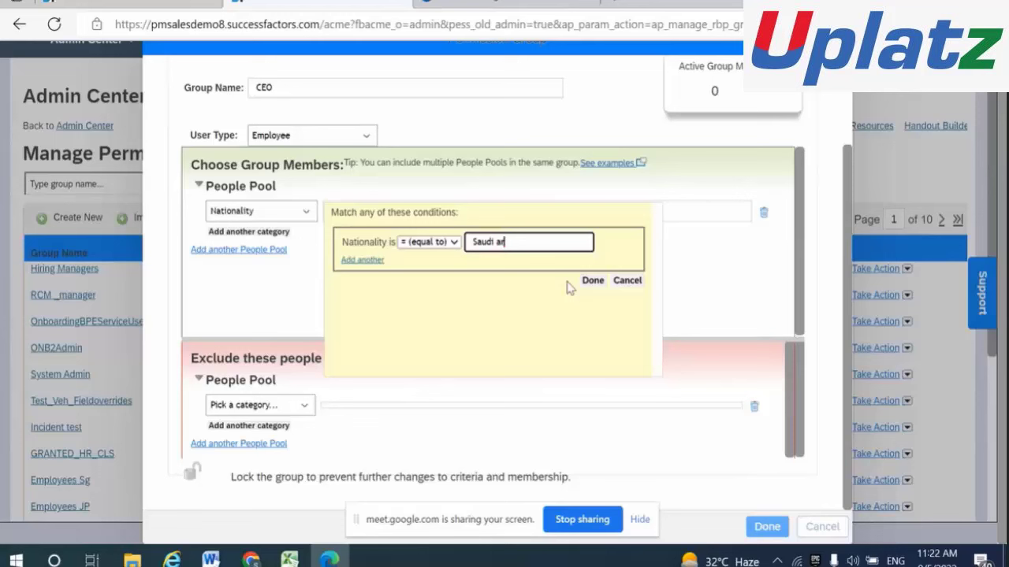
pyautogui.click(454, 242)
pyautogui.click(472, 283)
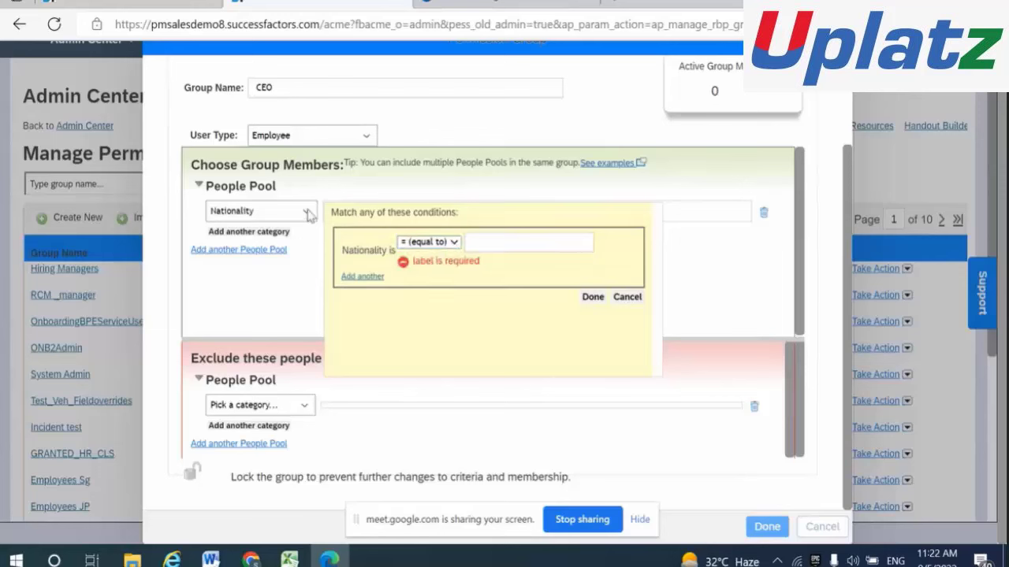
pyautogui.click(617, 300)
# Change the members' people pool category to Gender, enter Male as the search keyword, and cancel the value selection.
pyautogui.click(307, 219)
pyautogui.scroll(1, 260, 260)
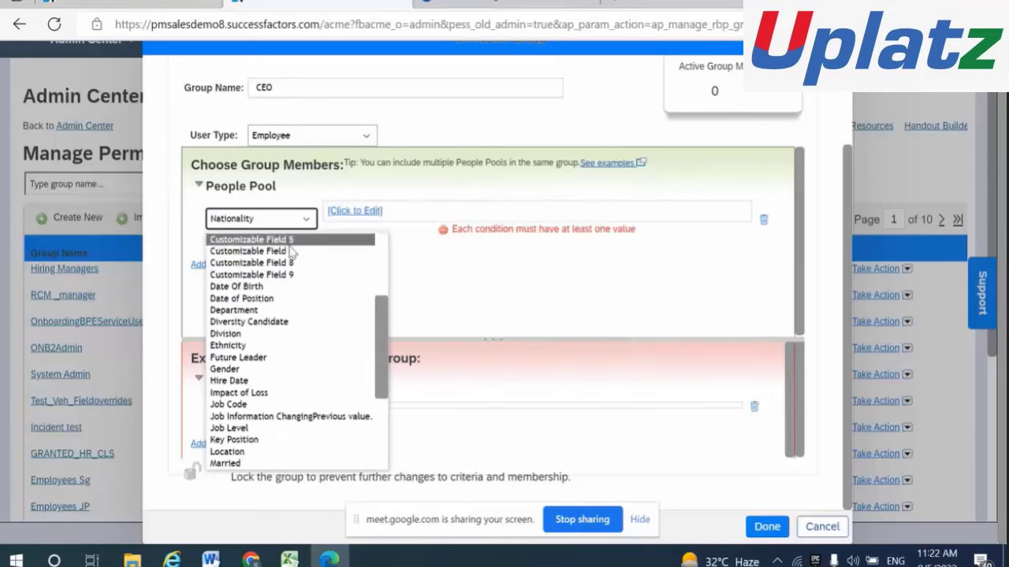
pyautogui.scroll(-2, 283, 352)
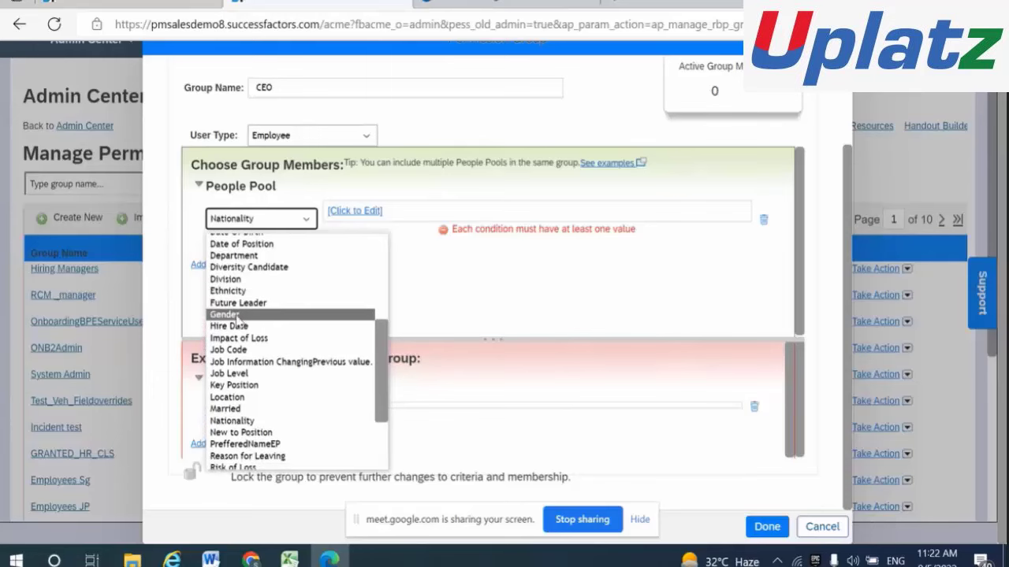
pyautogui.click(236, 316)
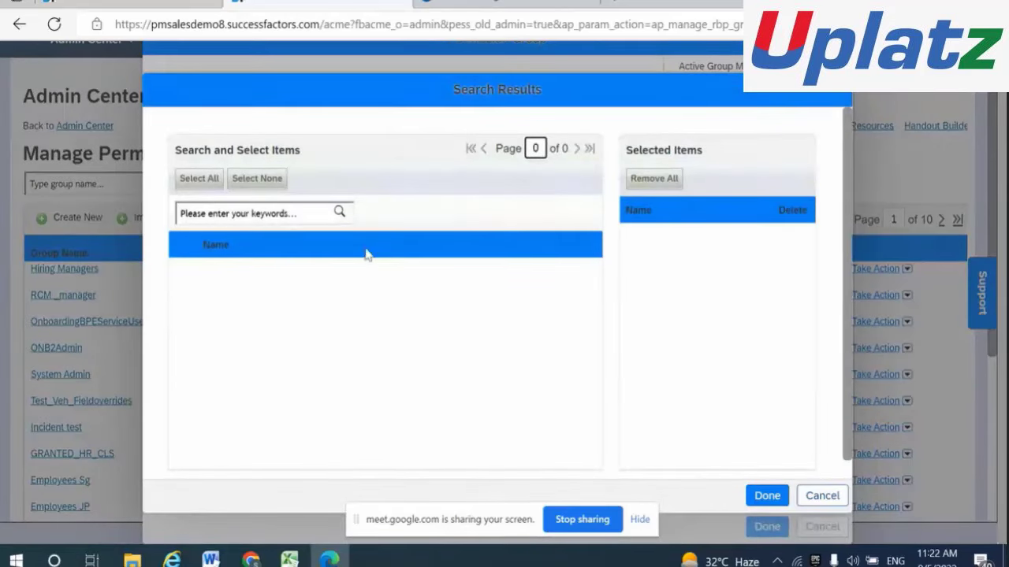
pyautogui.click(254, 212)
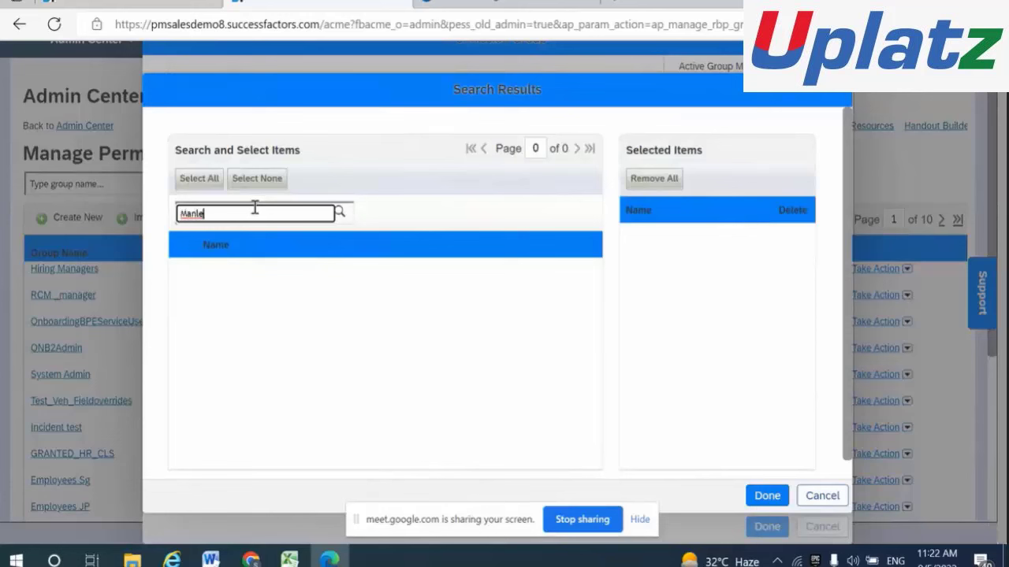
pyautogui.press('BackSpace')
pyautogui.write('le')
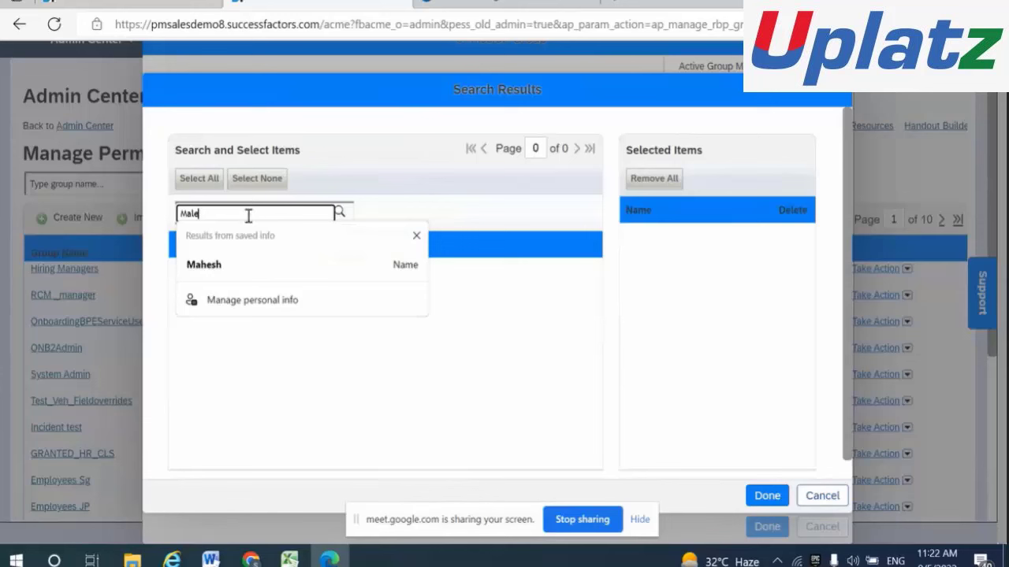
pyautogui.click(416, 236)
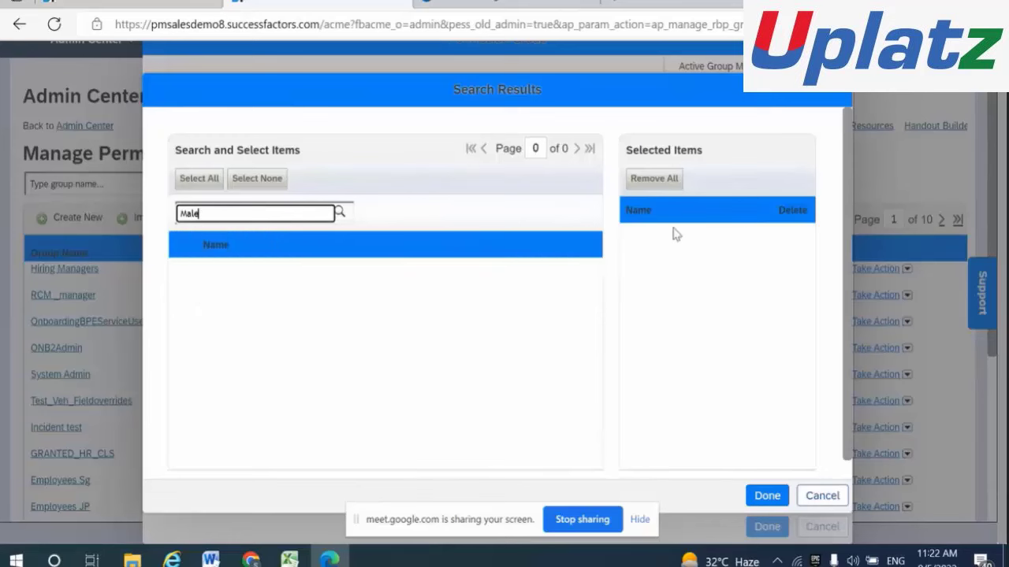
pyautogui.click(819, 495)
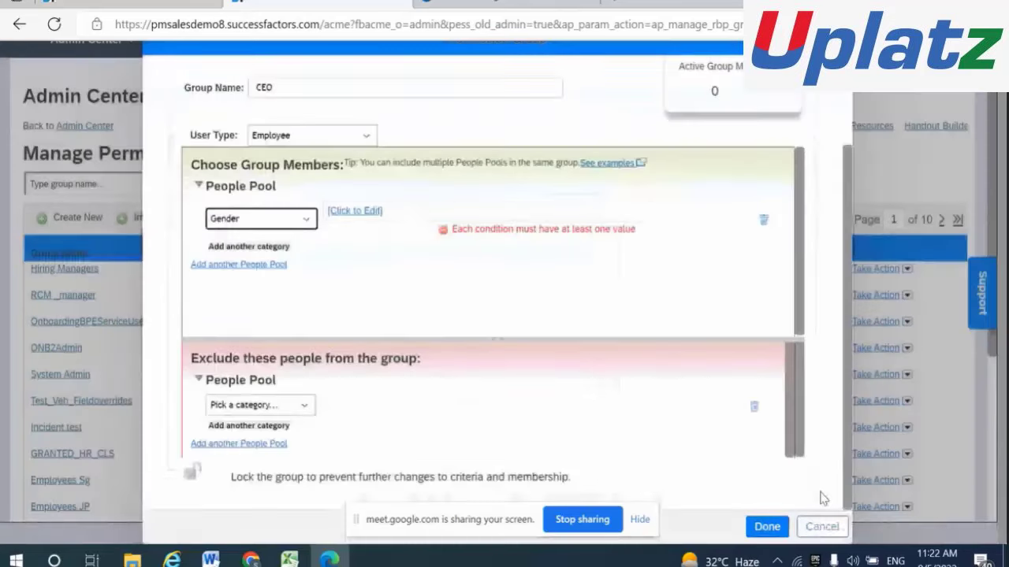
# Try City as the members' people pool category, searching its values for delhi and California, and cancel the value selection.
pyautogui.click(307, 219)
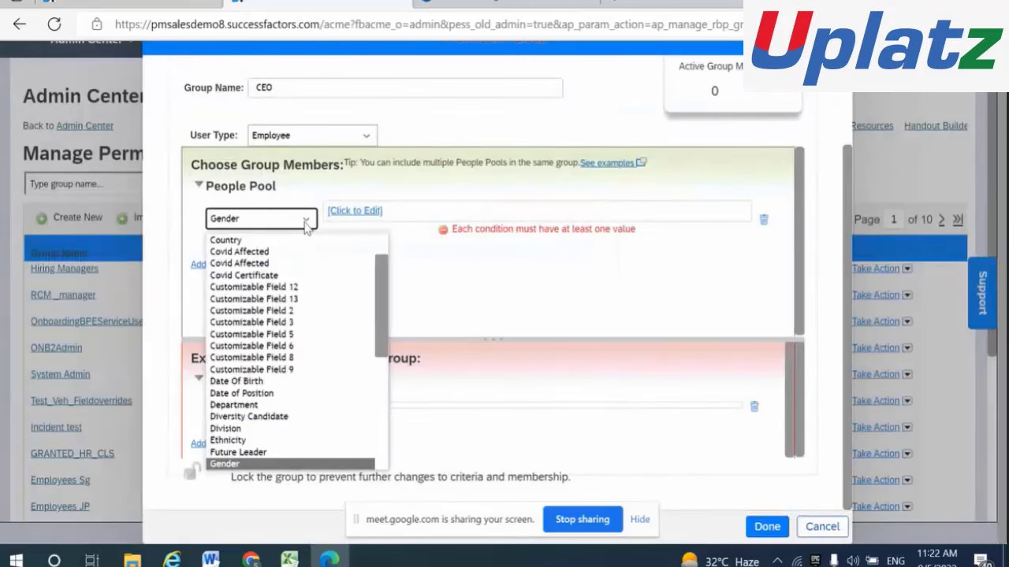
pyautogui.scroll(1, 264, 260)
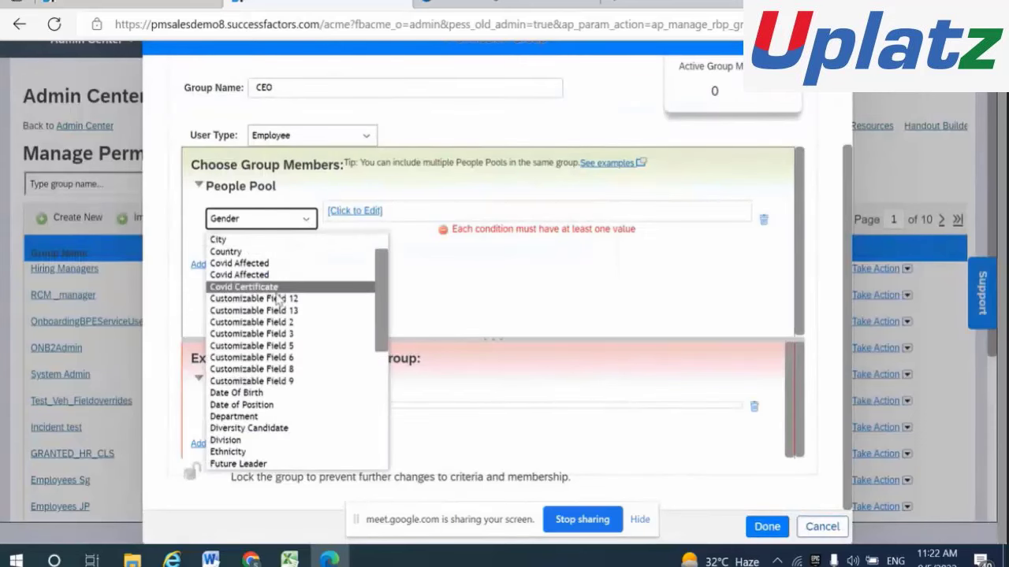
pyautogui.click(254, 241)
pyautogui.click(276, 213)
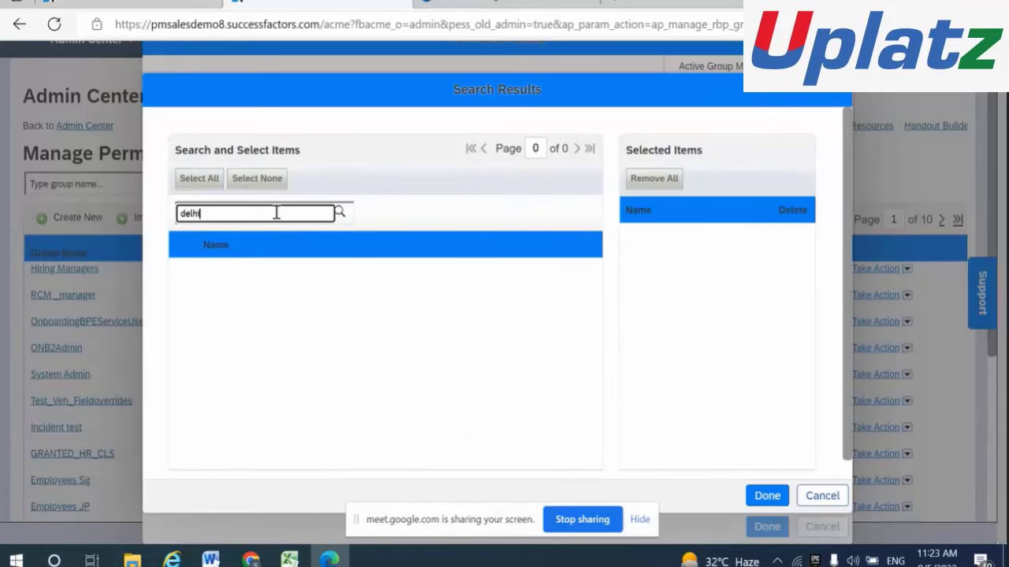
pyautogui.click(340, 213)
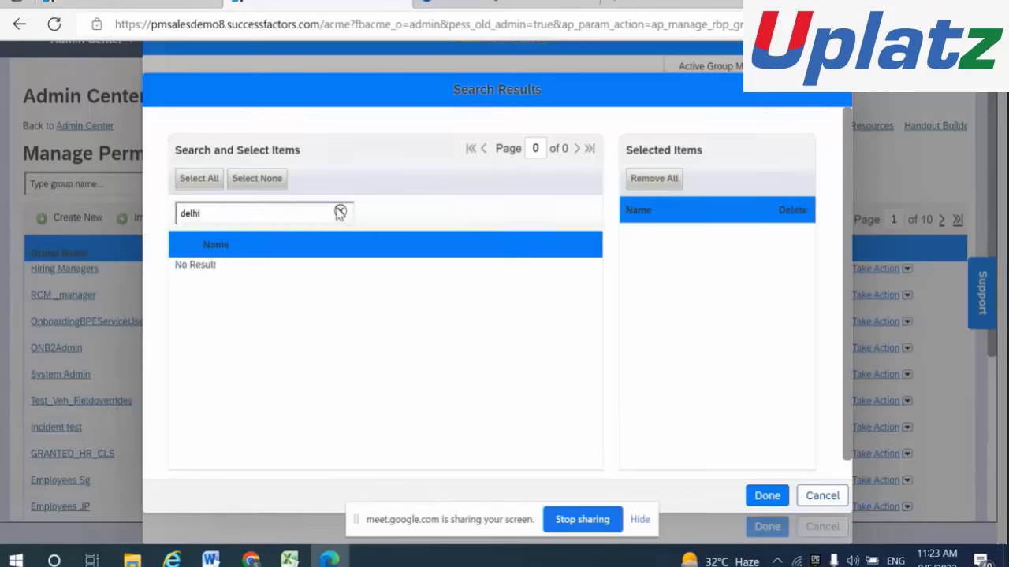
pyautogui.click(226, 214)
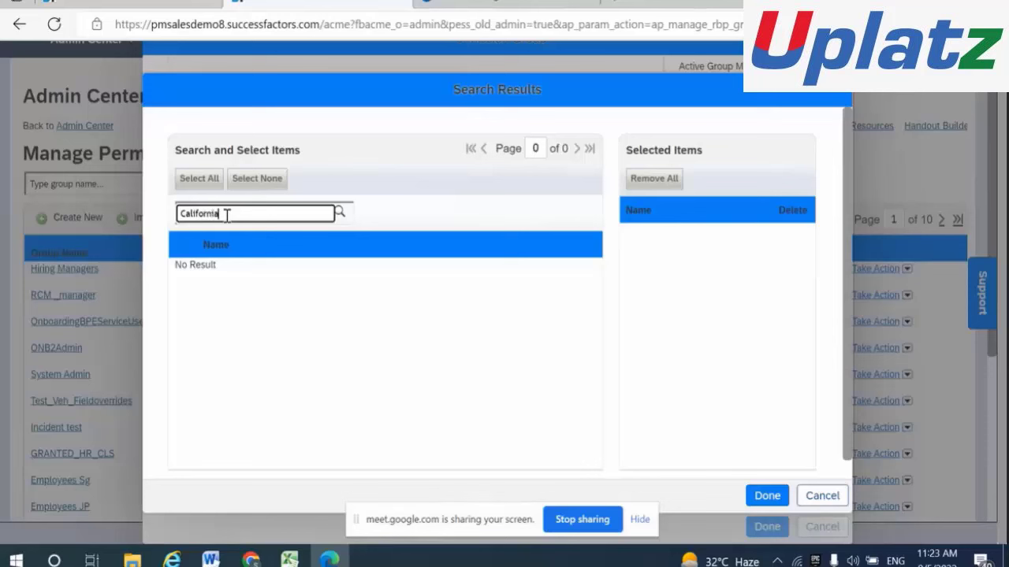
pyautogui.click(339, 214)
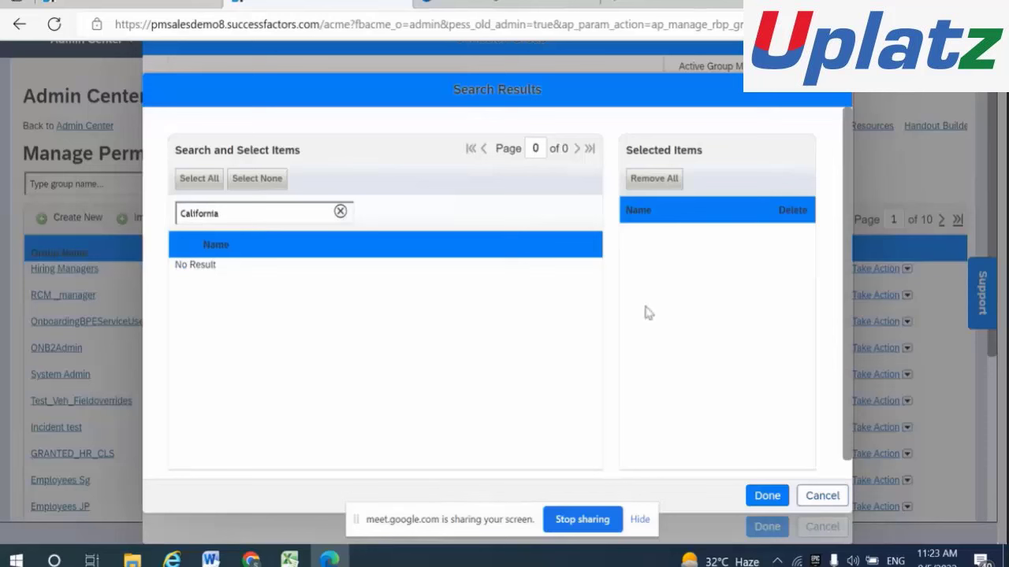
pyautogui.click(825, 498)
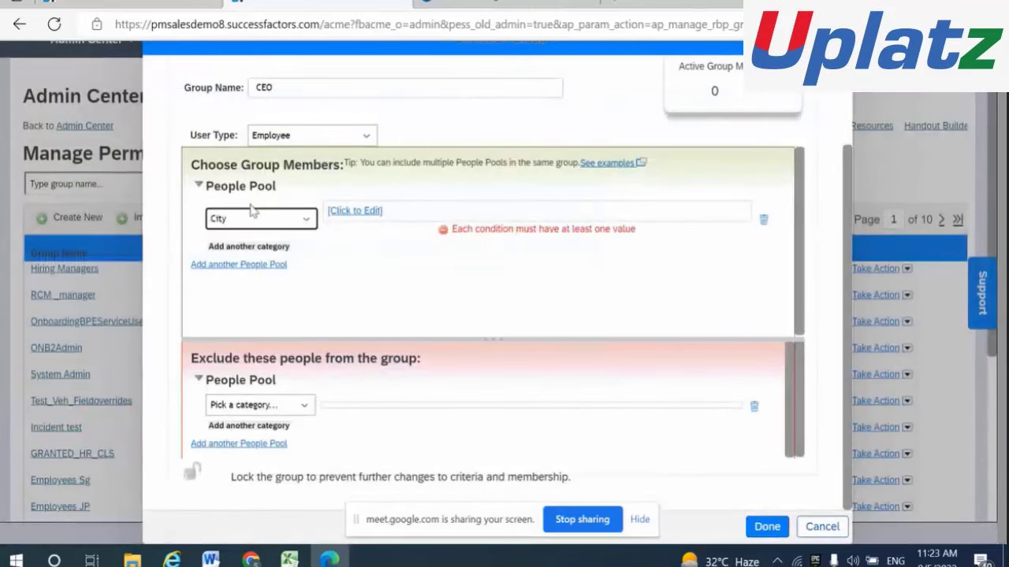
# Set the members' people pool category to User and match it to the first employee's name.
pyautogui.click(306, 221)
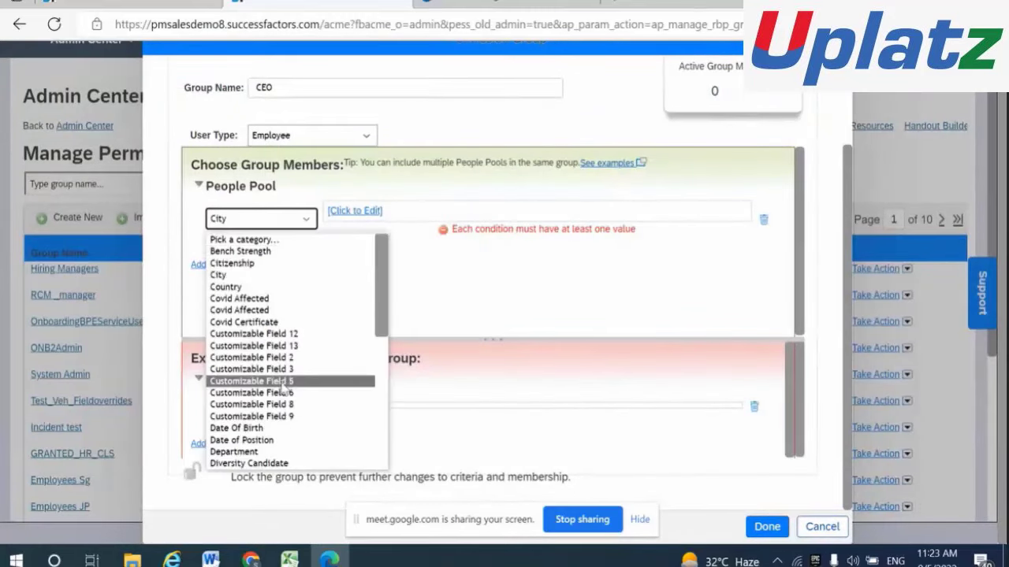
pyautogui.scroll(-3, 279, 390)
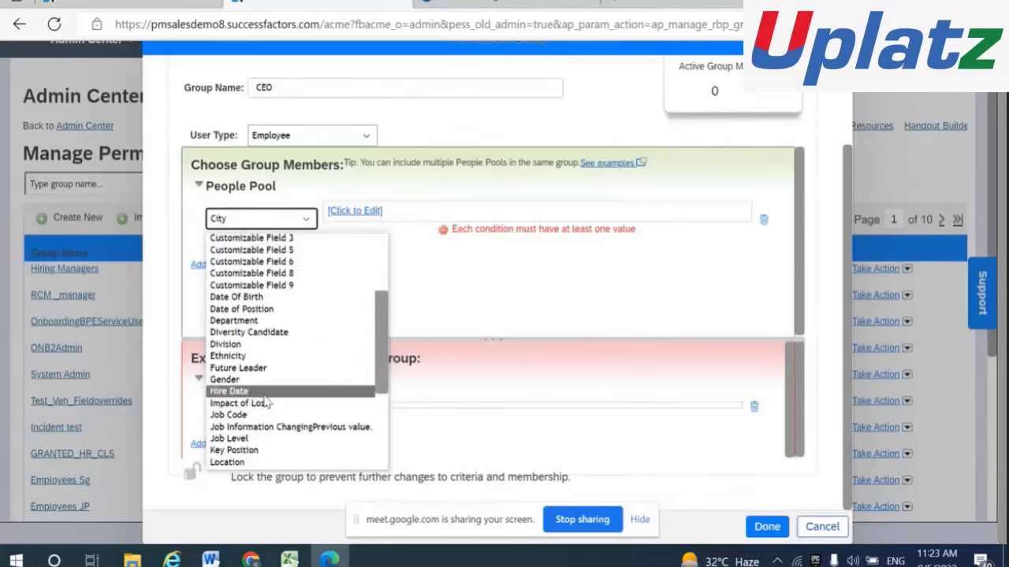
pyautogui.scroll(-5, 272, 397)
pyautogui.scroll(-1, 234, 465)
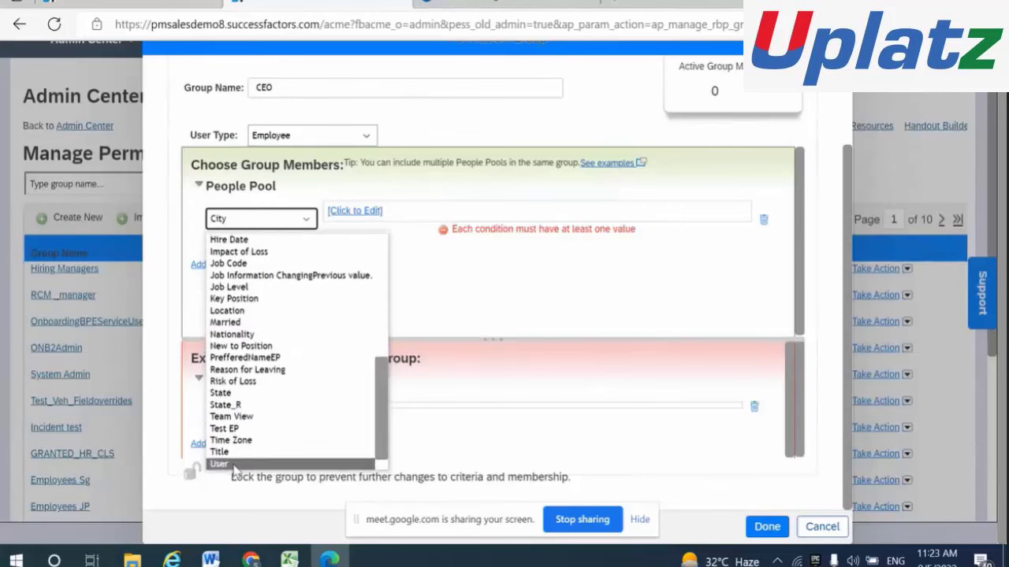
pyautogui.click(234, 465)
pyautogui.click(460, 242)
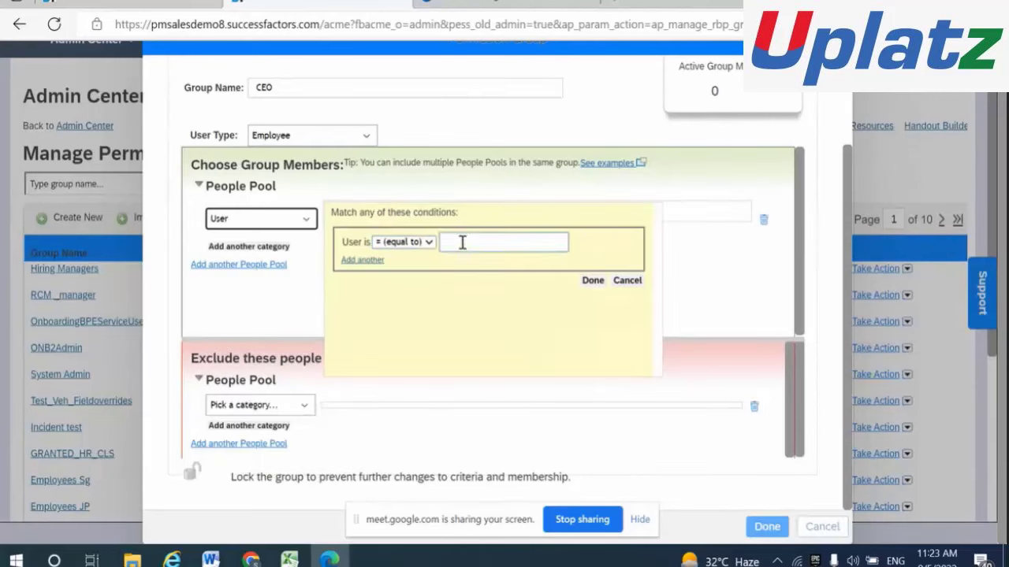
pyautogui.write('tes')
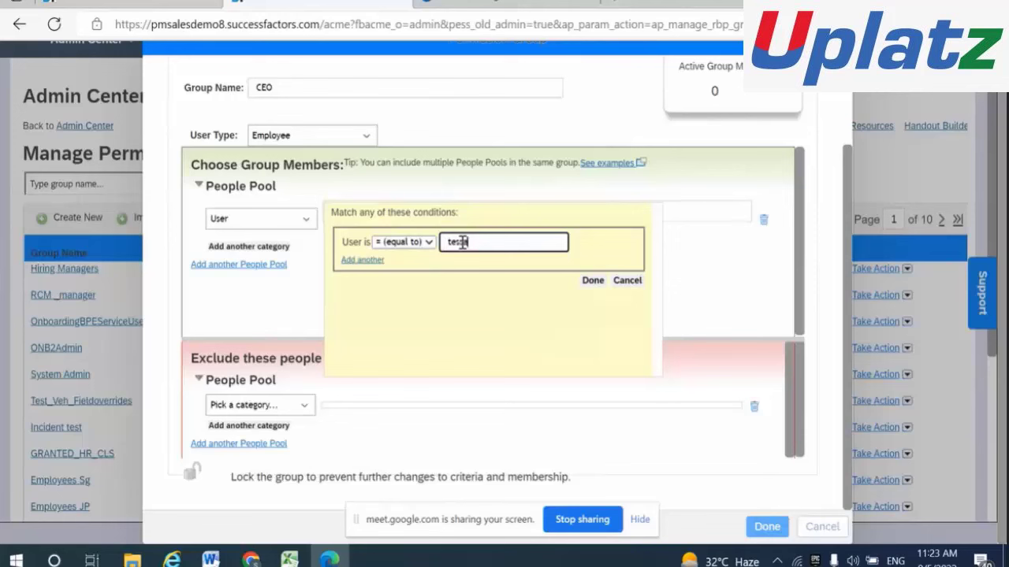
pyautogui.write('sa')
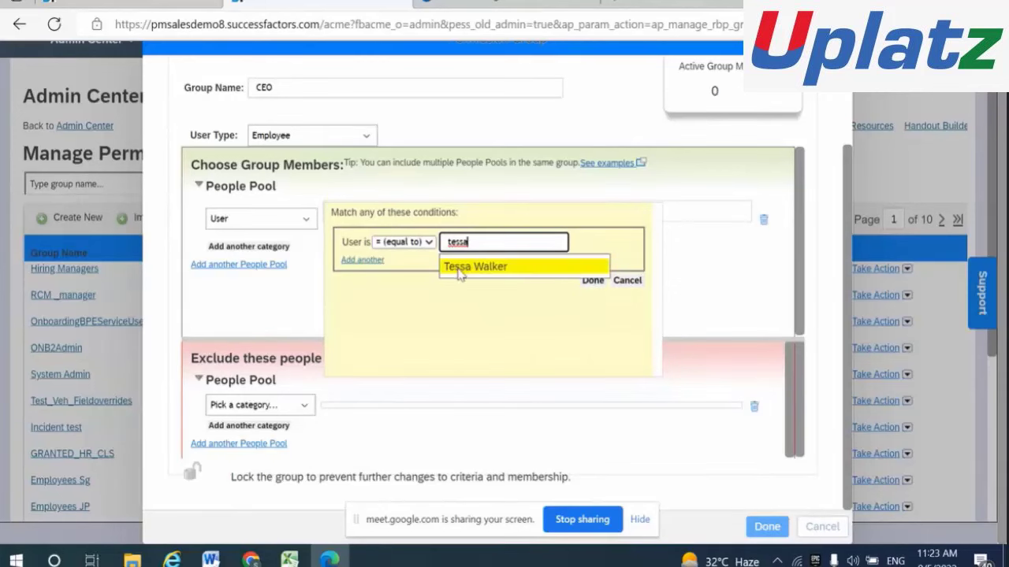
pyautogui.click(460, 268)
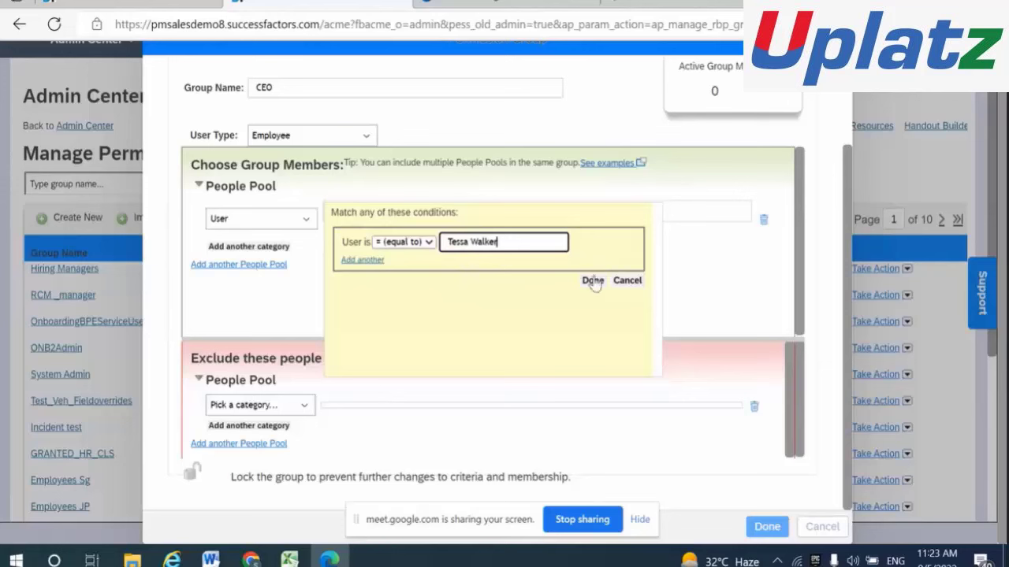
# Add two more equal-to User conditions with other employees' names and accept the people pool conditions.
pyautogui.click(361, 261)
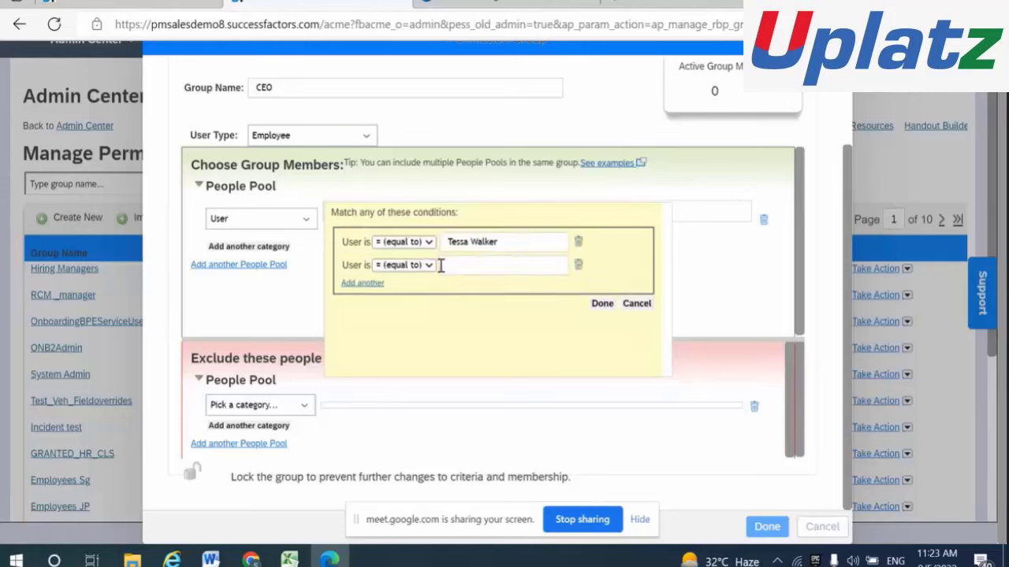
pyautogui.click(450, 268)
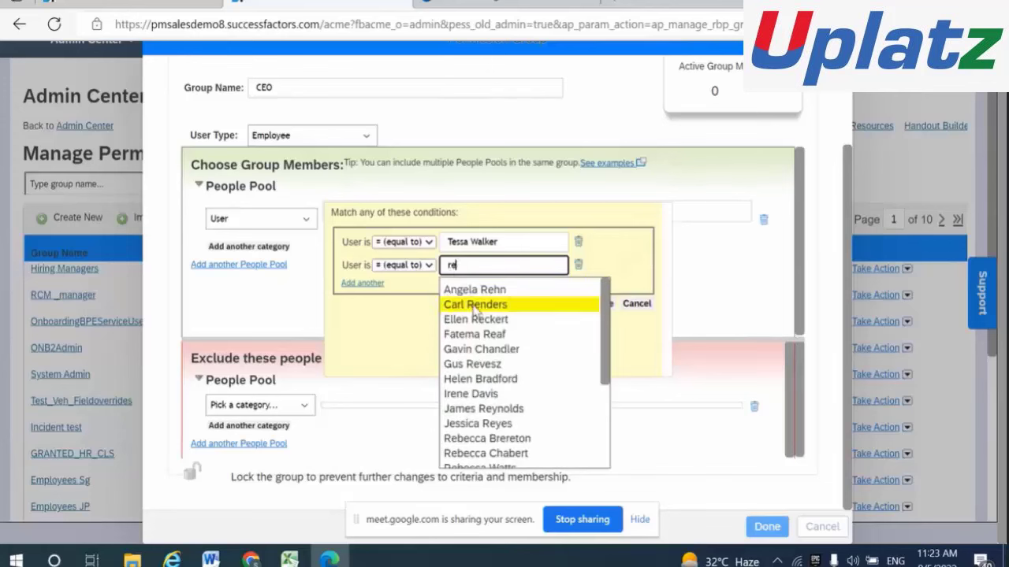
pyautogui.click(475, 305)
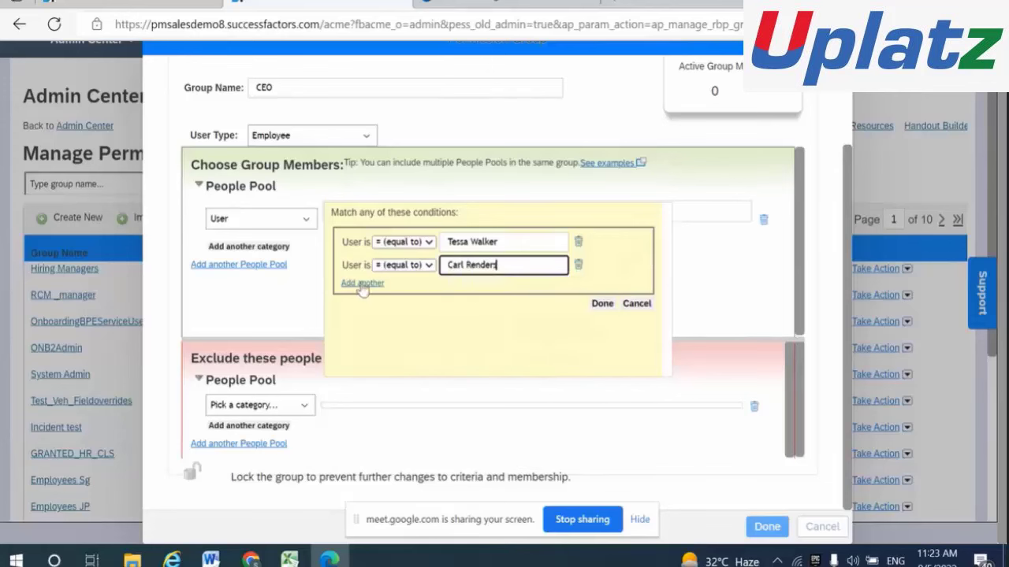
pyautogui.click(362, 285)
pyautogui.click(444, 289)
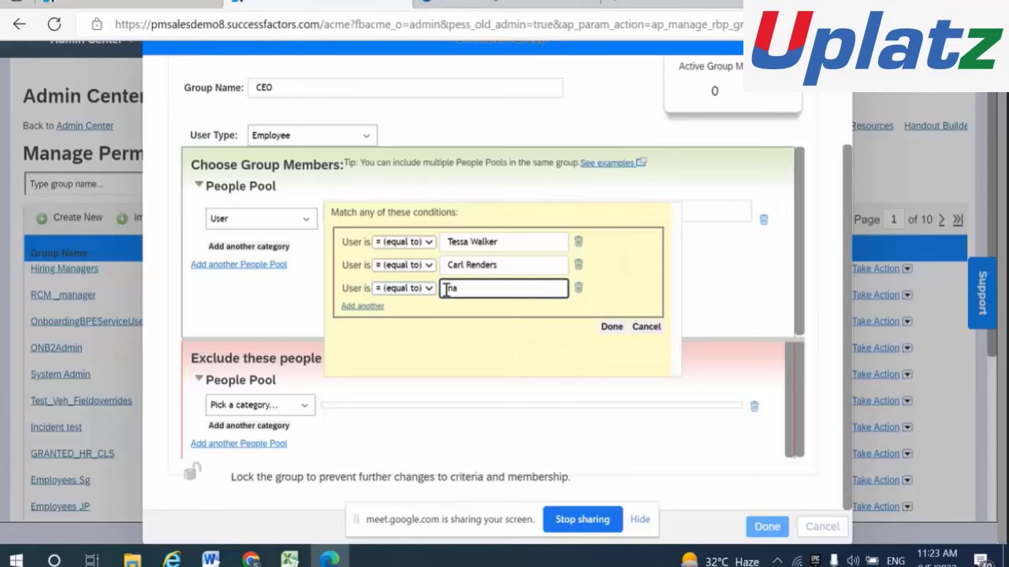
pyautogui.write('na')
pyautogui.click(486, 344)
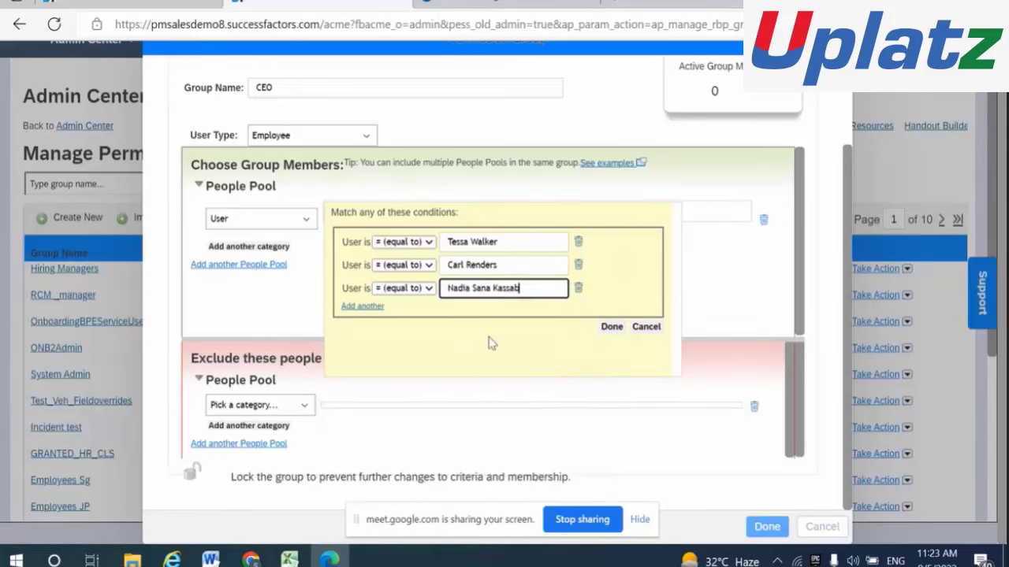
pyautogui.click(612, 326)
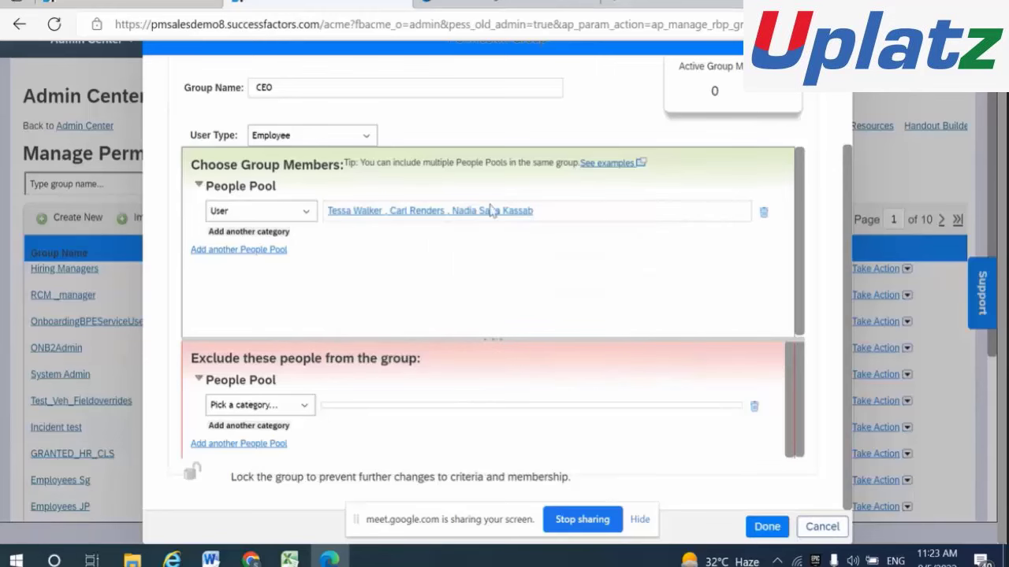
# Update the CEO group's active membership and save the permission group.
pyautogui.scroll(3, 792, 201)
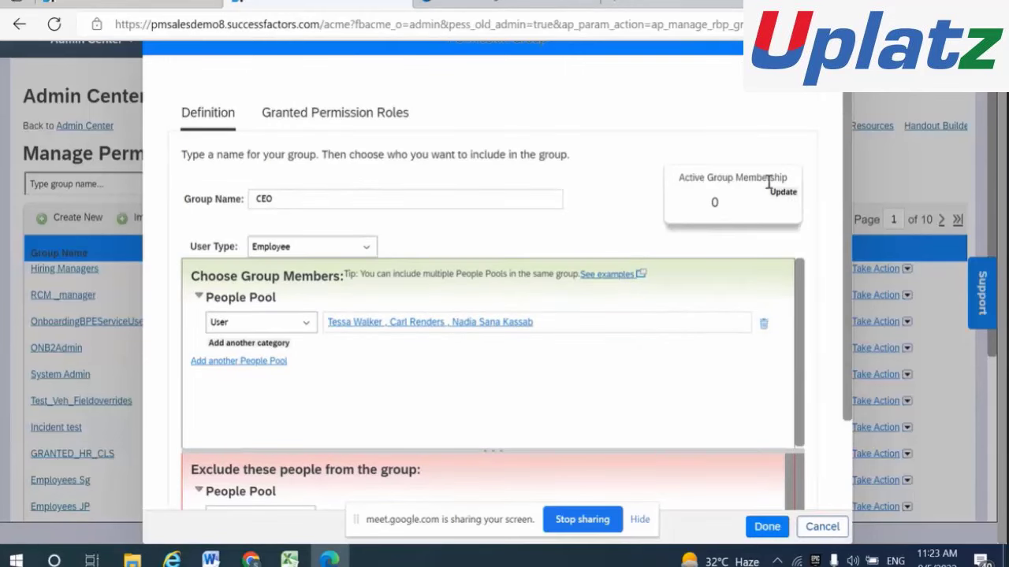
pyautogui.click(781, 192)
pyautogui.click(764, 528)
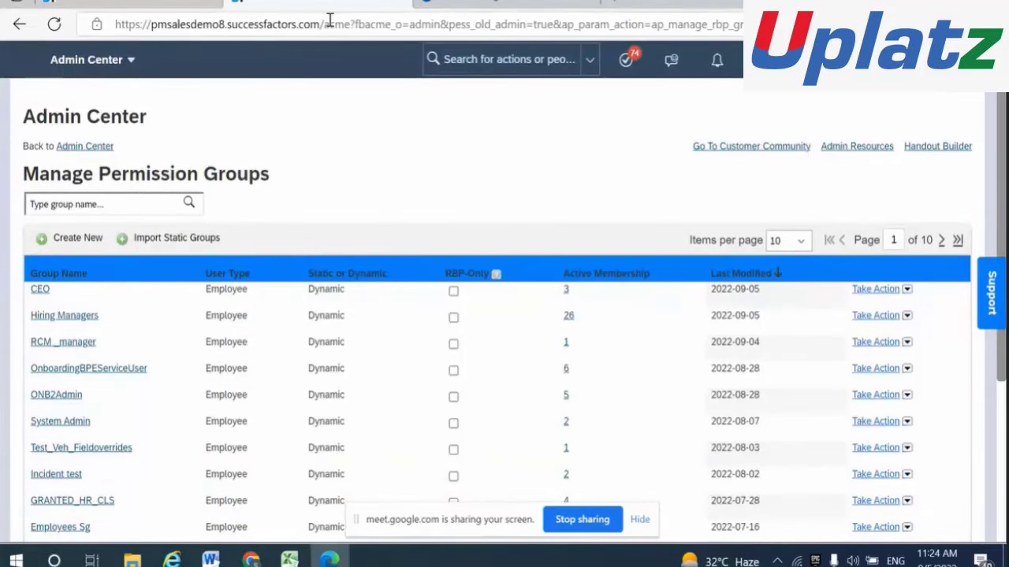
# Try to confirm the grant in the permission role's open grant settings without a selected permission group, and cancel the grant.
pyautogui.click(147, 3)
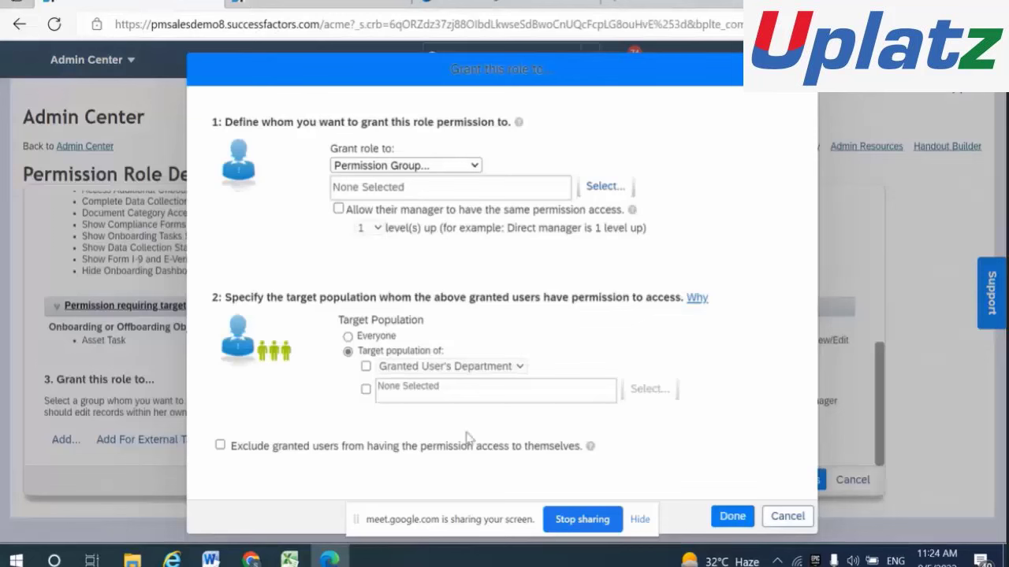
pyautogui.click(729, 518)
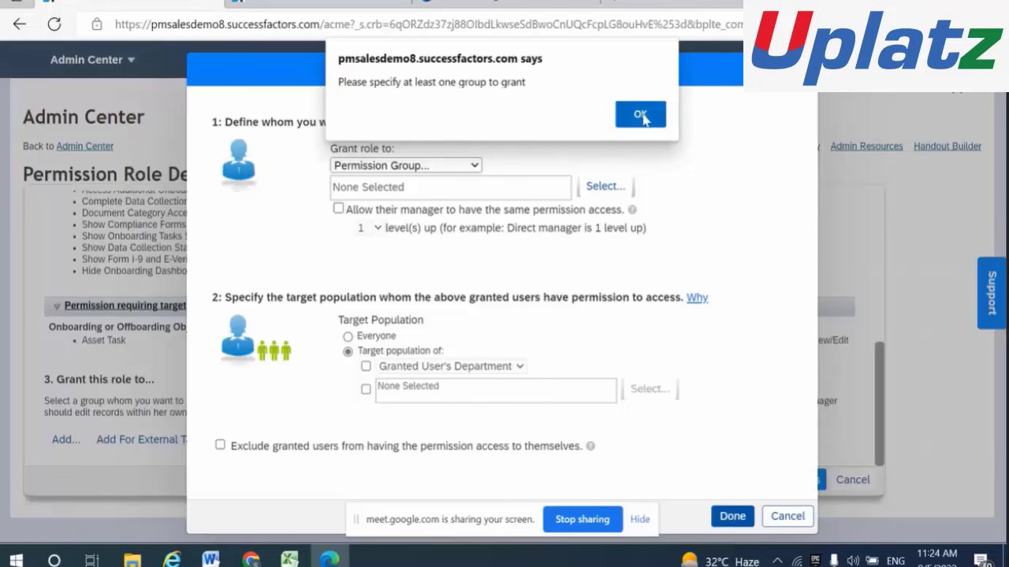
pyautogui.click(642, 114)
pyautogui.click(473, 167)
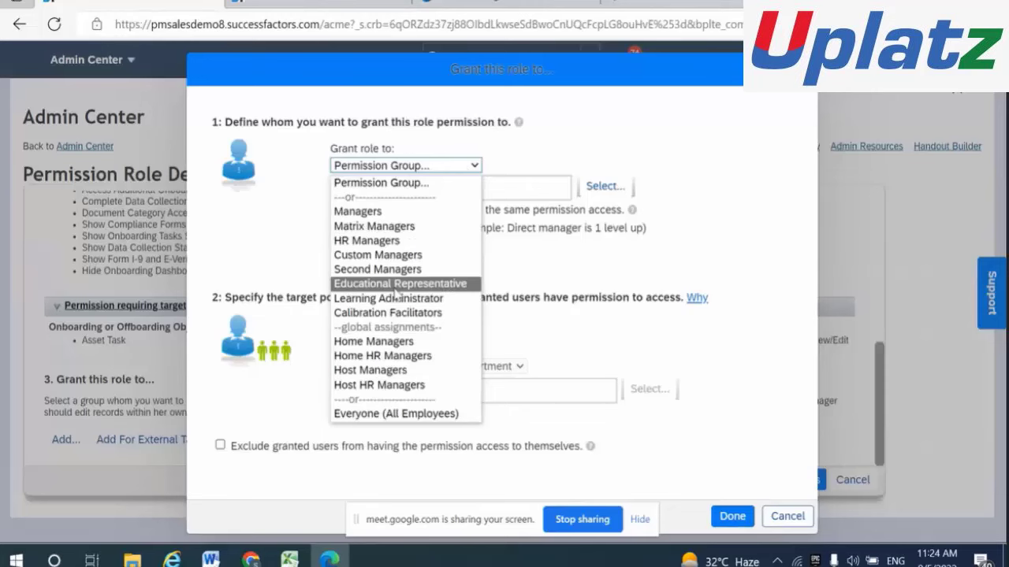
pyautogui.click(574, 348)
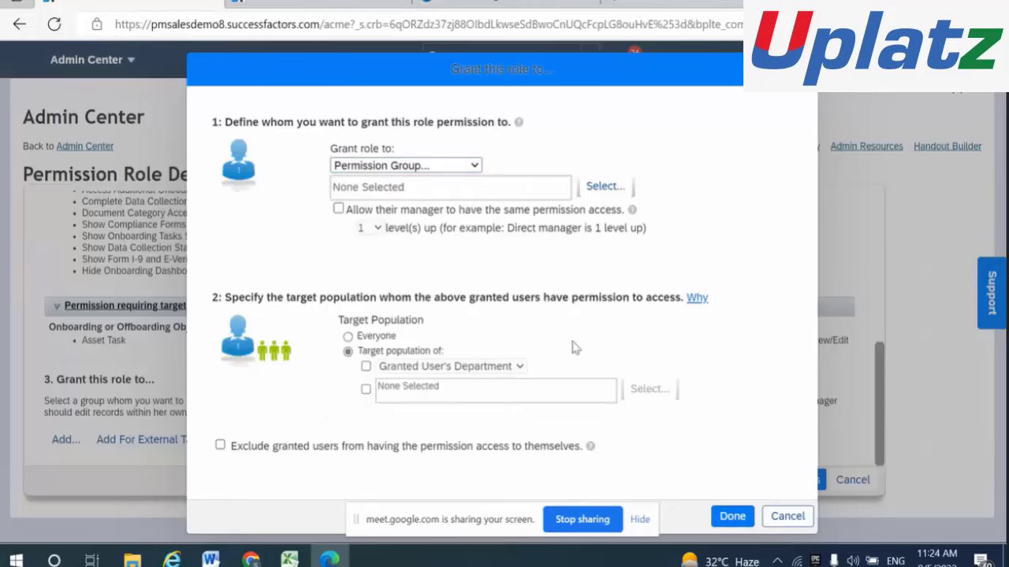
pyautogui.click(788, 516)
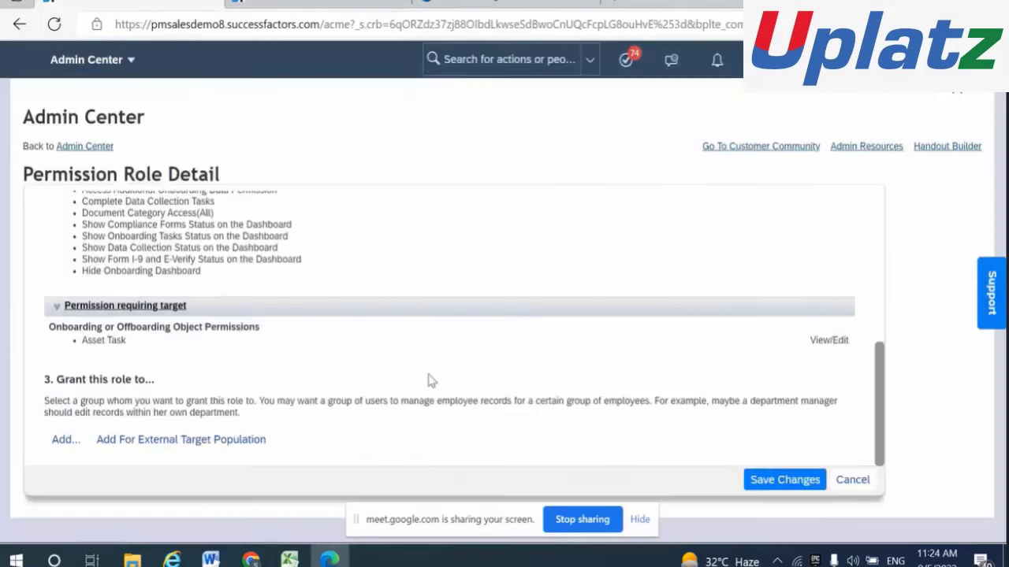
# Check the CEO permission group's definition and granted permission roles, and close the group without changes.
pyautogui.click(370, 4)
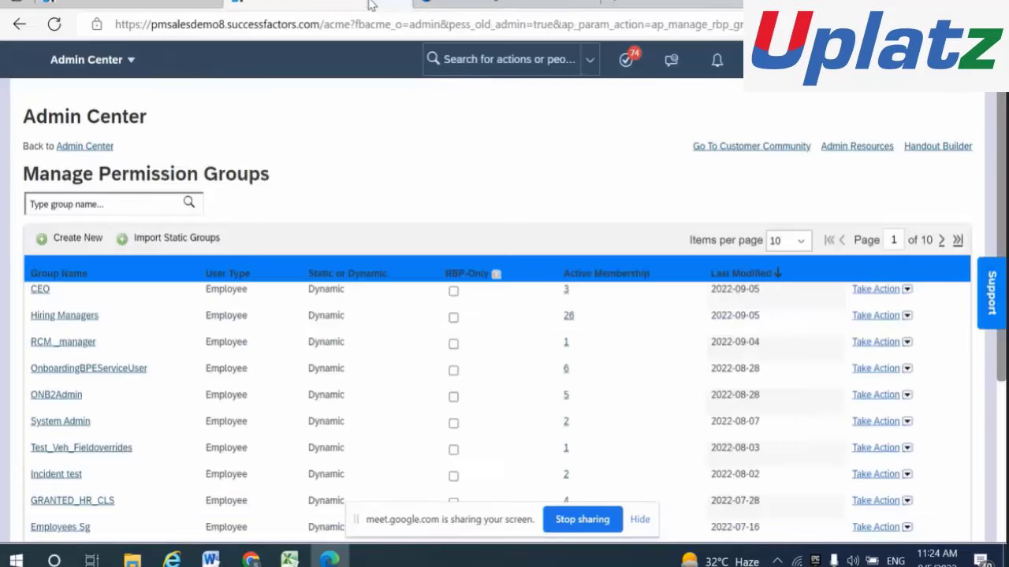
pyautogui.click(41, 289)
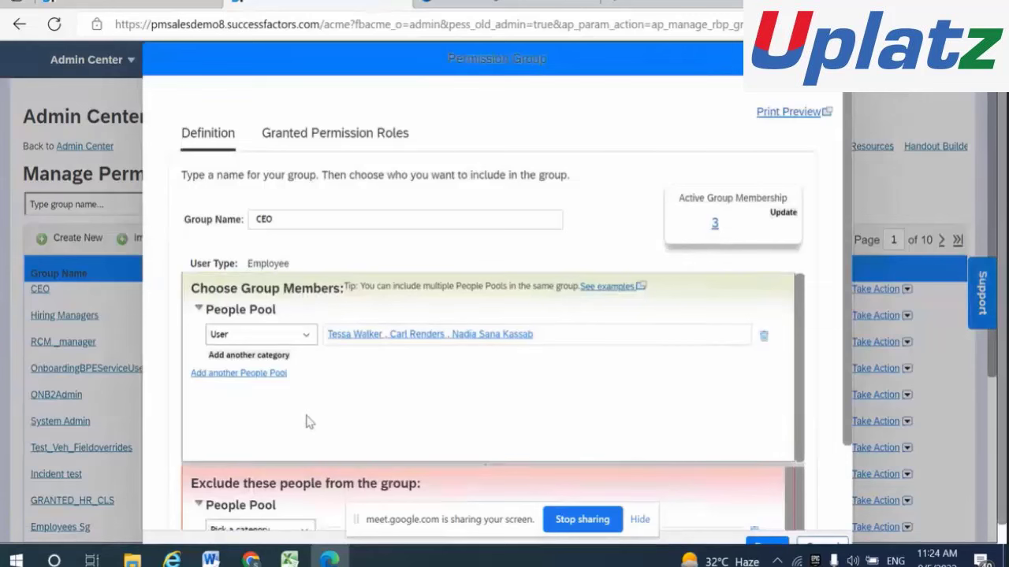
pyautogui.click(357, 137)
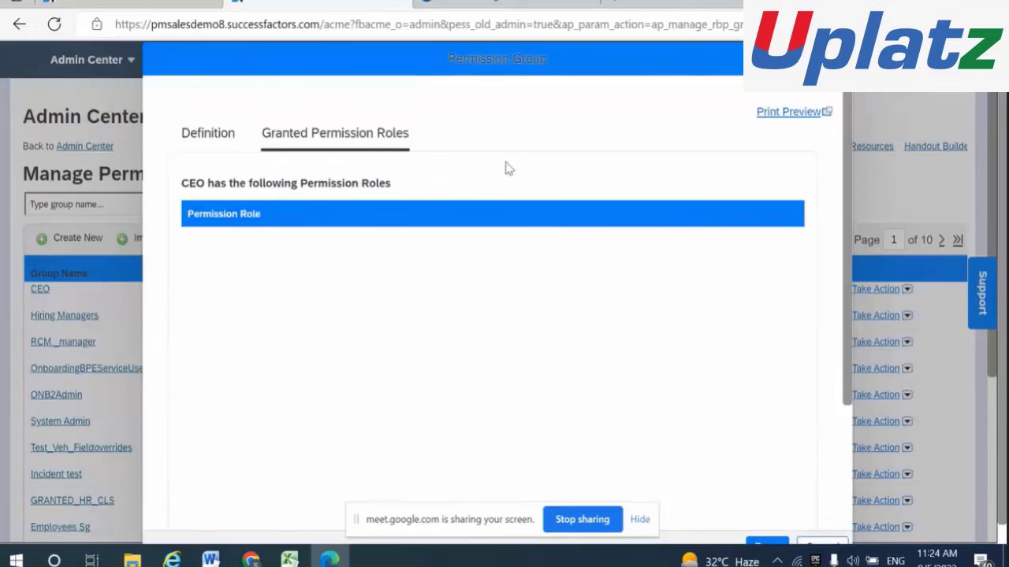
pyautogui.click(820, 544)
# Add a grant to the CEO permission role, searching for and selecting the CEO permission group, and confirm it.
pyautogui.click(152, 7)
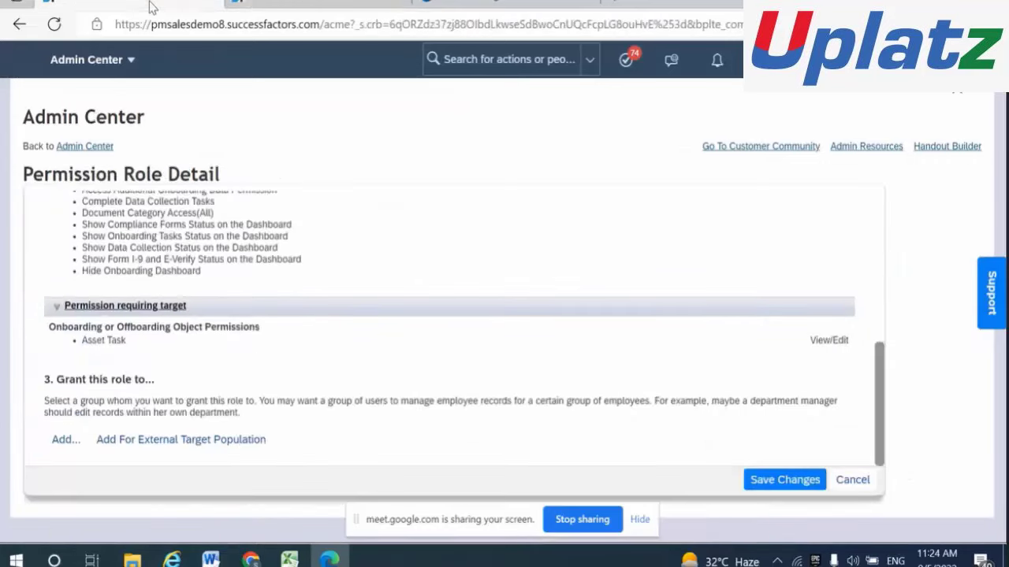
pyautogui.click(65, 440)
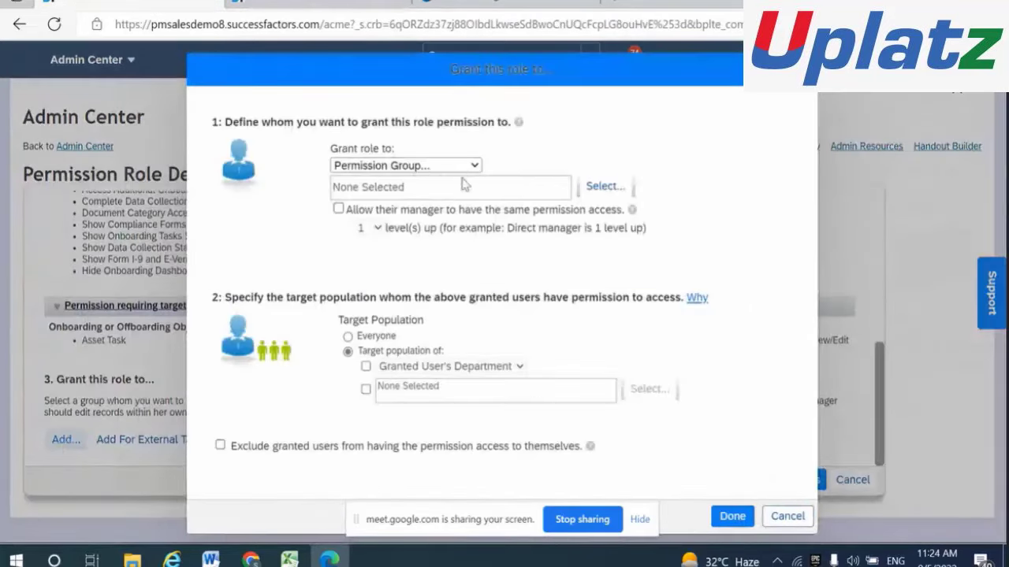
pyautogui.click(595, 188)
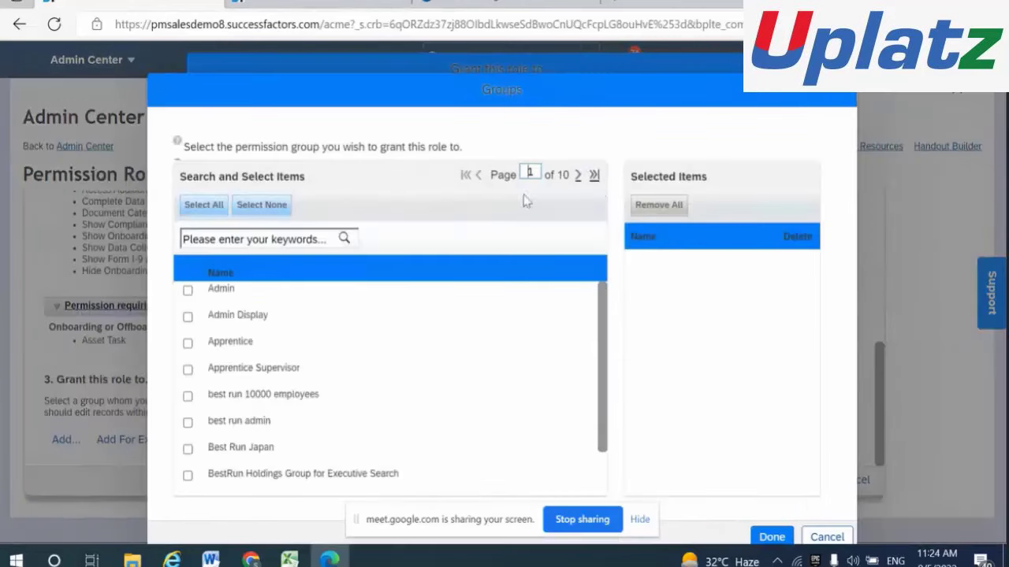
pyautogui.click(247, 237)
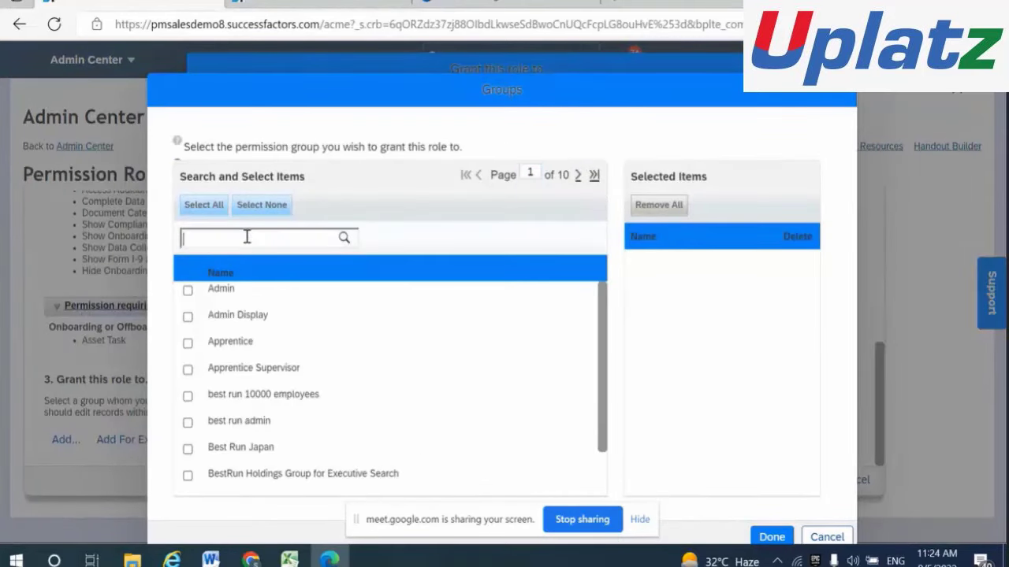
pyautogui.write('O')
pyautogui.click(344, 237)
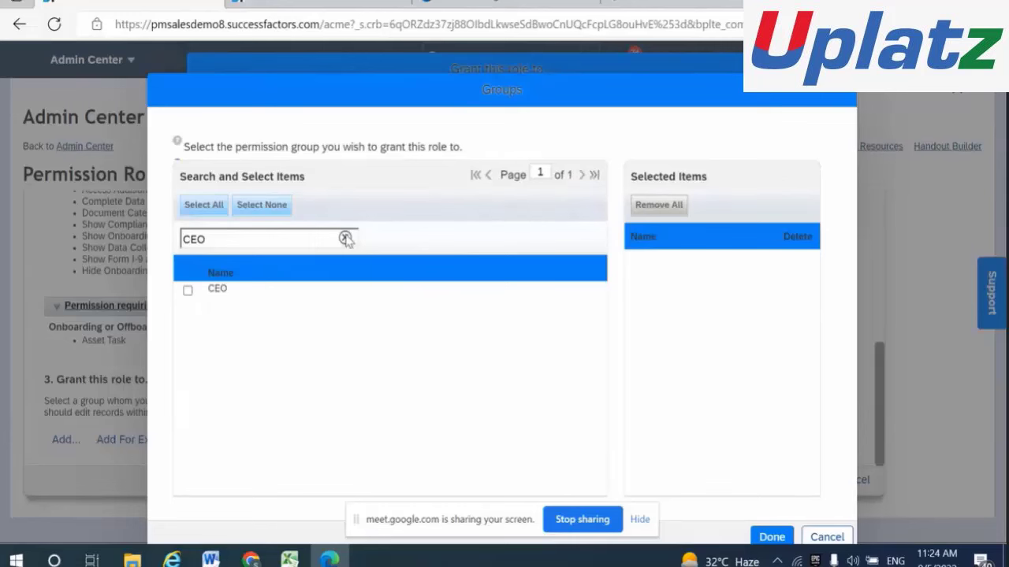
pyautogui.click(187, 291)
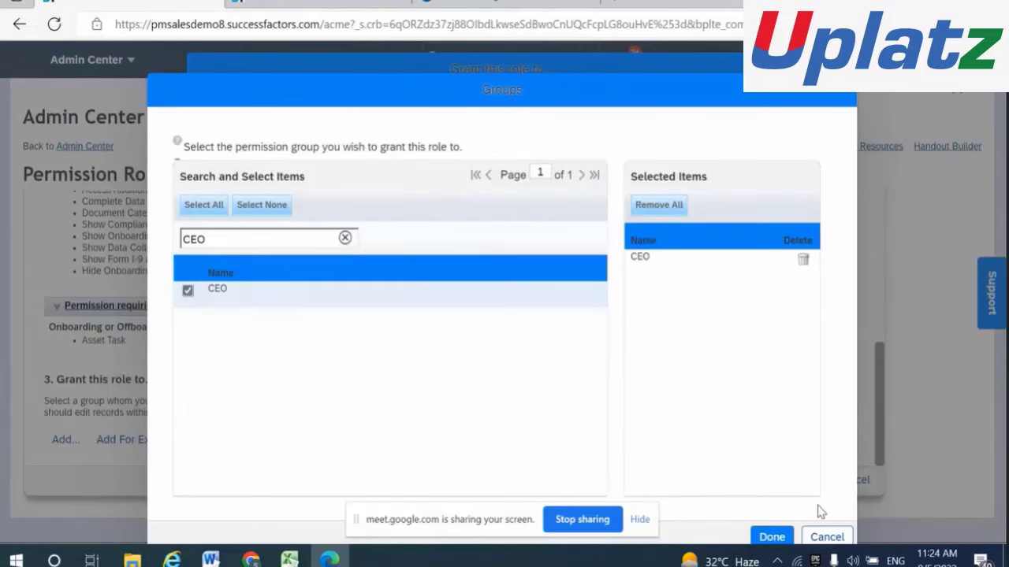
pyautogui.click(770, 537)
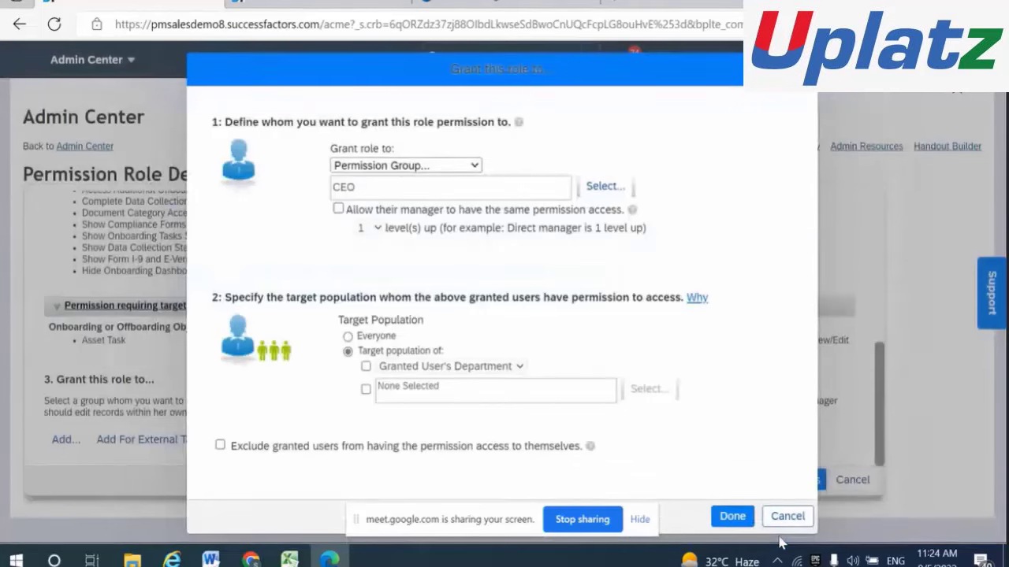
pyautogui.click(731, 514)
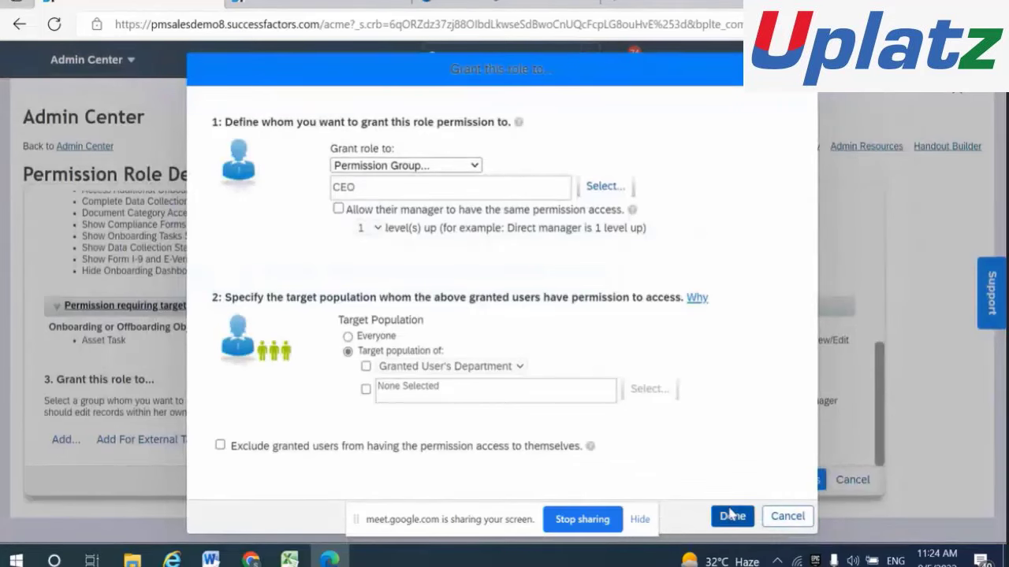
# Review the CEO role's name, permission settings and granted group, and return to the permission groups list.
pyautogui.scroll(-3, 694, 405)
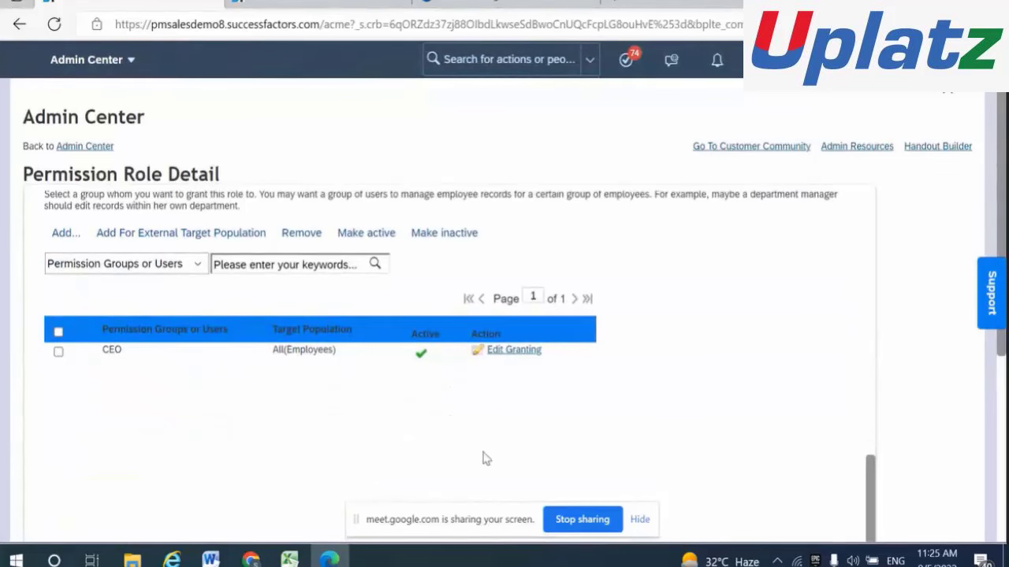
pyautogui.scroll(5, 367, 379)
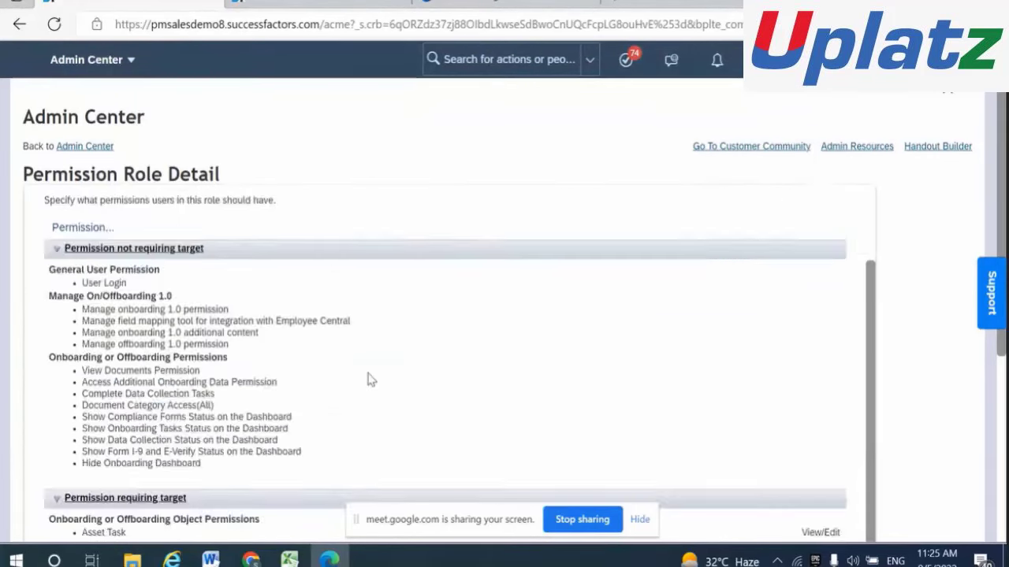
pyautogui.scroll(2, 371, 380)
pyautogui.click(203, 225)
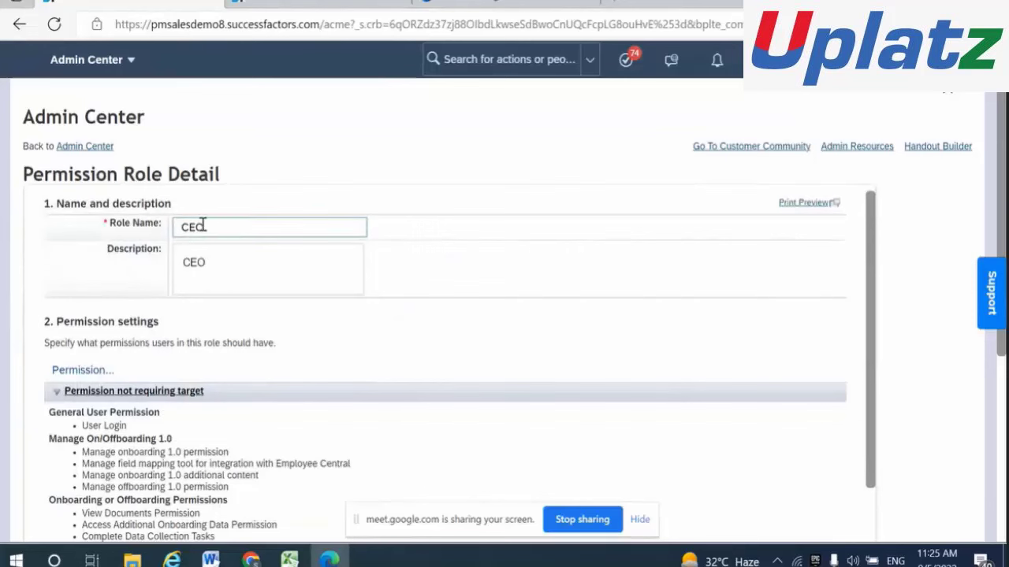
pyautogui.doubleClick(195, 226)
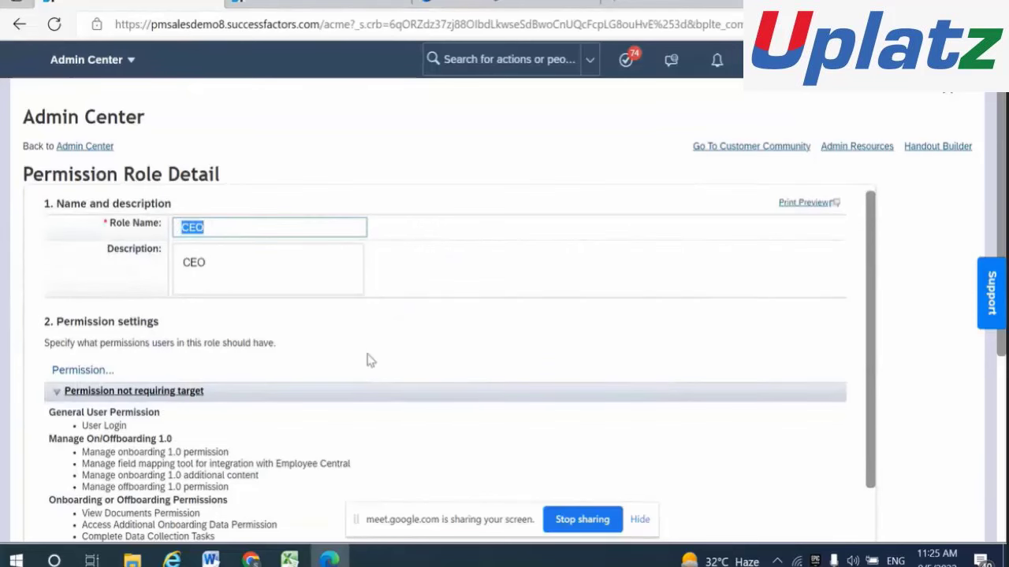
pyautogui.scroll(-2, 367, 359)
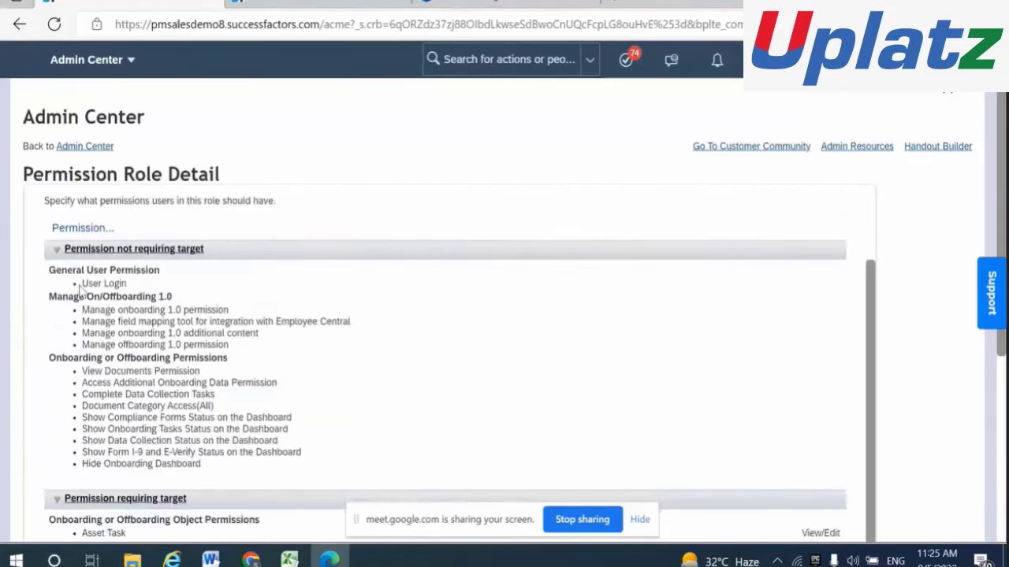
pyautogui.moveTo(79, 283); pyautogui.dragTo(244, 472)
pyautogui.scroll(-3, 424, 435)
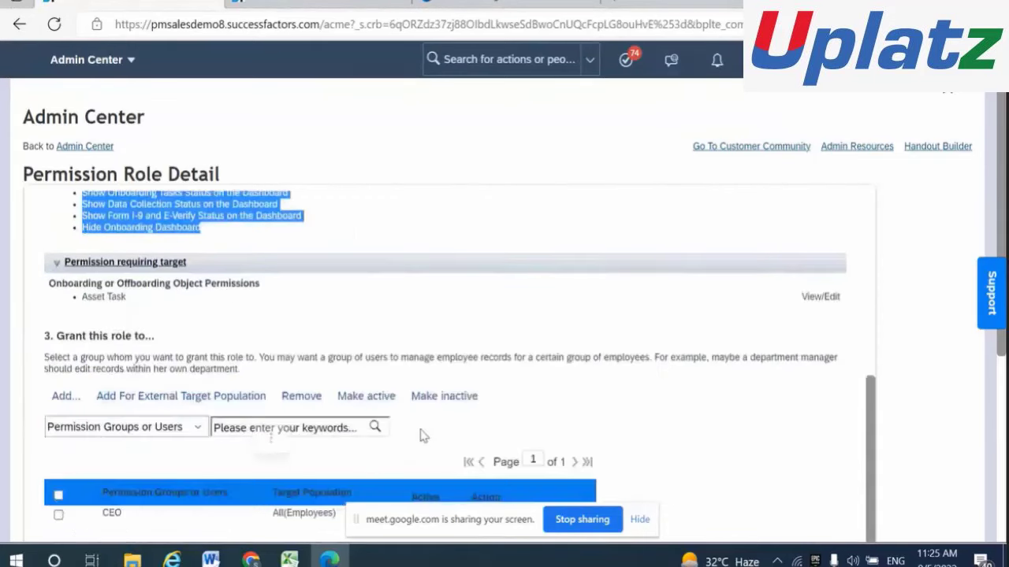
pyautogui.click(271, 438)
pyautogui.scroll(-3, 590, 338)
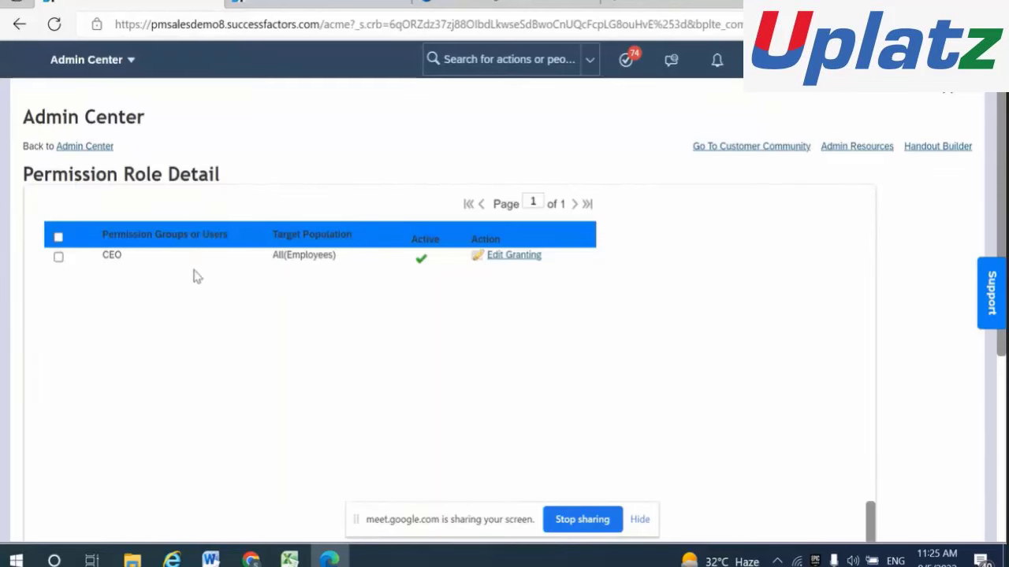
pyautogui.scroll(5, 441, 254)
pyautogui.moveTo(441, 254); pyautogui.dragTo(91, 276)
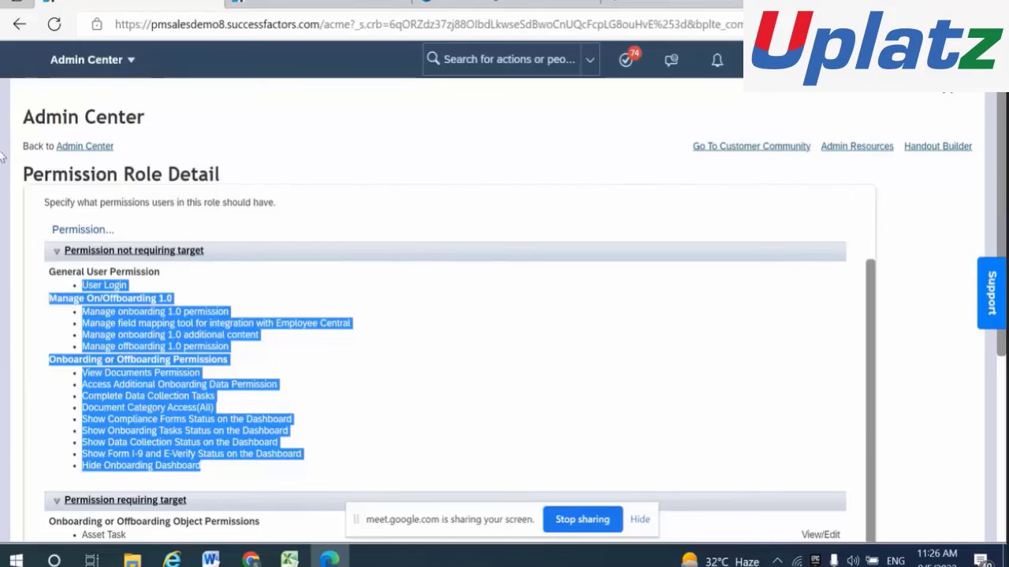
pyautogui.click(405, 381)
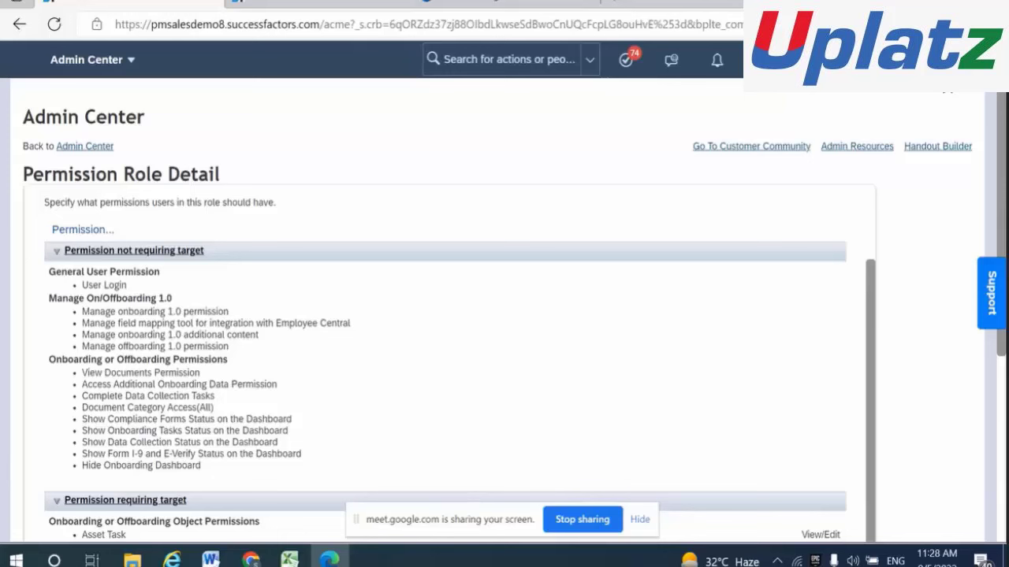
pyautogui.click(328, 4)
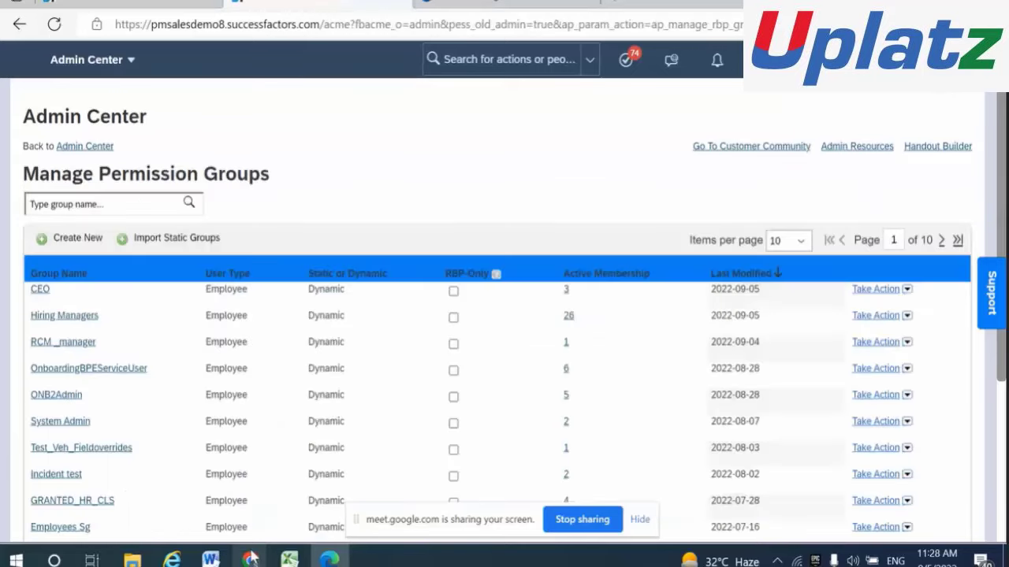